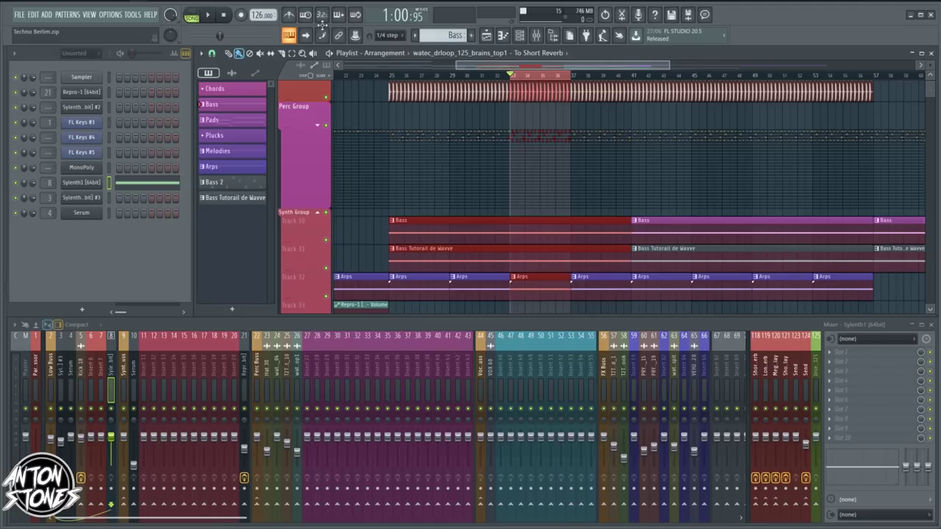
# Step: Select the Kick 18 mixer track and audition the looped section with only the main kick playing
pyautogui.click(83, 438)
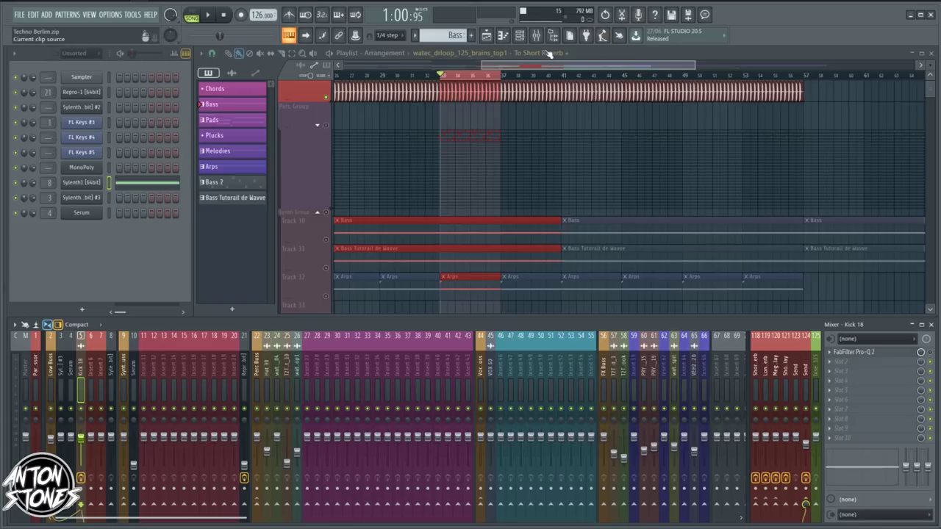
pyautogui.press('space')
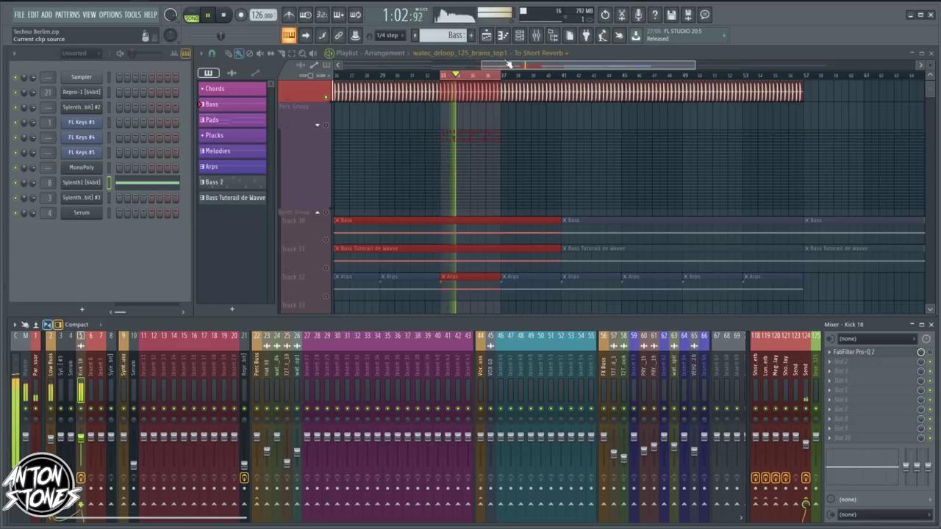
pyautogui.press('space')
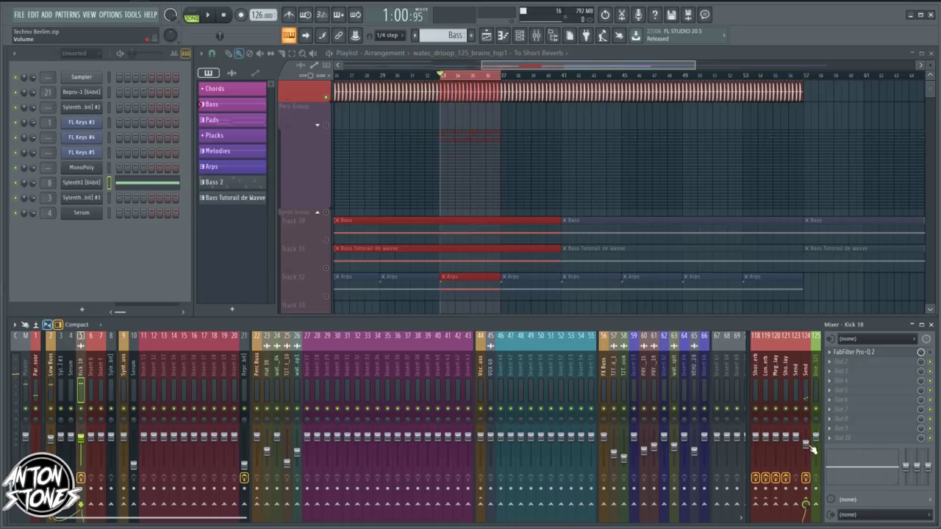
# Step: Unmute all playlist tracks and listen to the looped section as a full mix
pyautogui.click(323, 97)
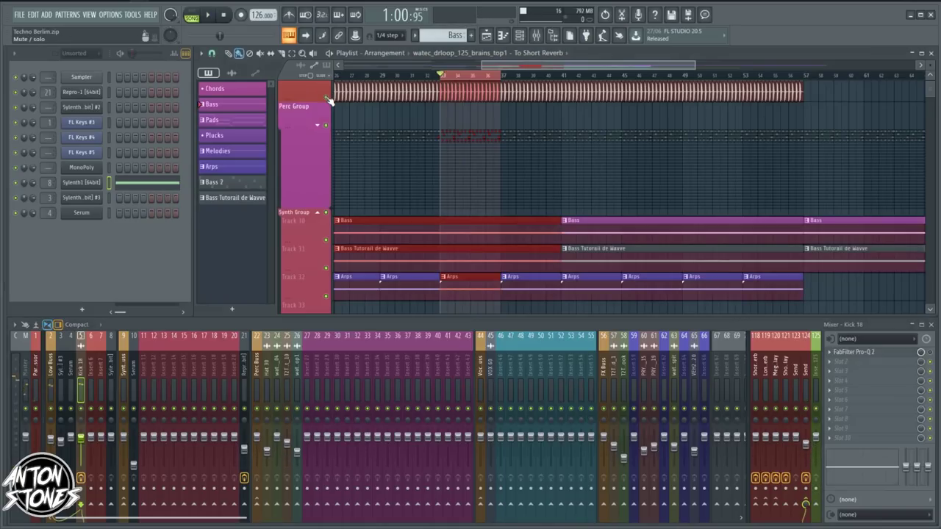
pyautogui.press('space')
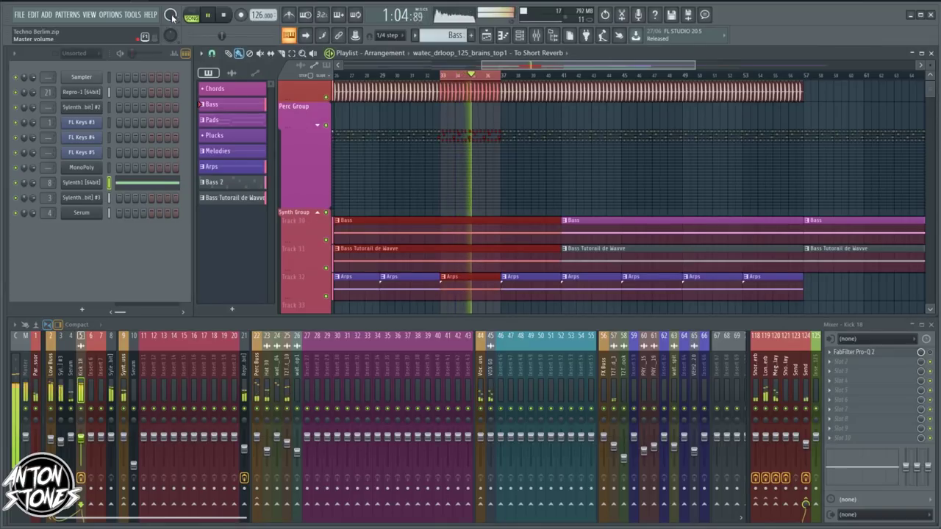
pyautogui.press('space')
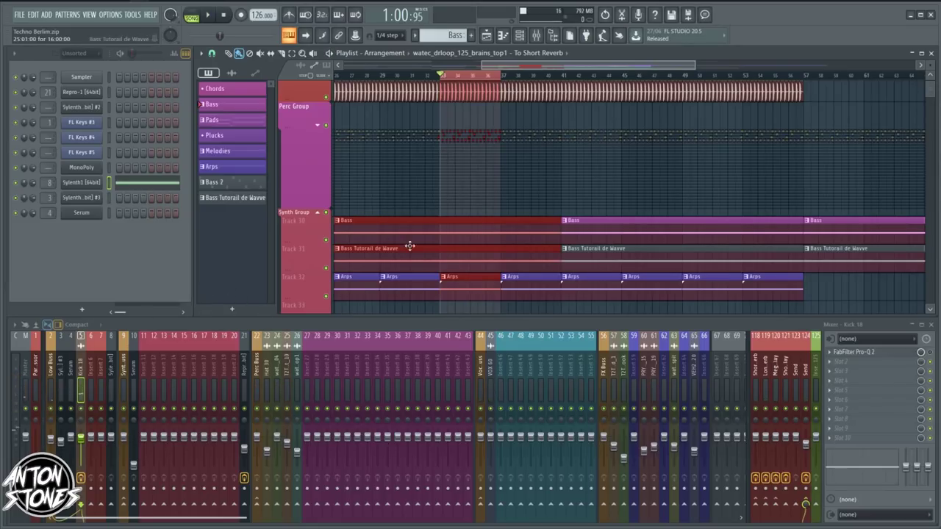
# Step: Solo the Bass playlist track together with the main kick and lower the Sylenth1 mixer fader to about -6.5 dB during playback
pyautogui.rightClick(330, 242)
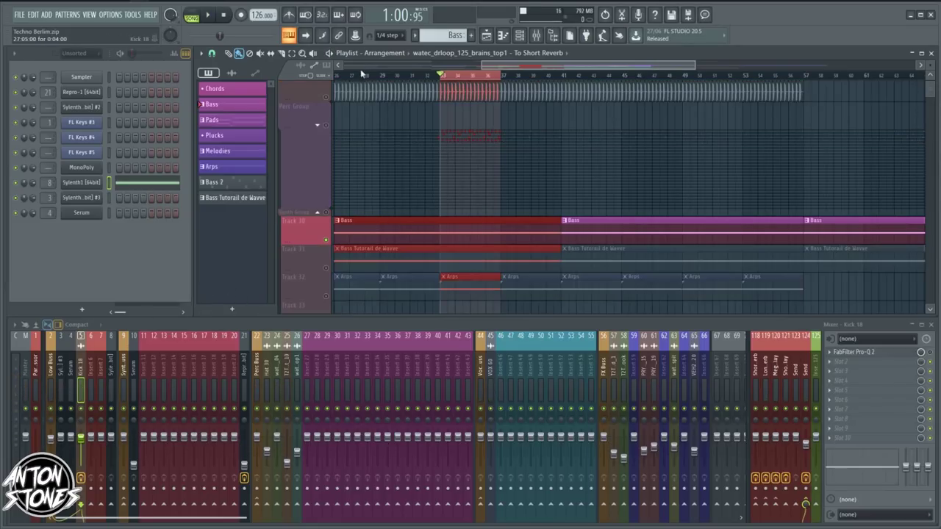
pyautogui.click(327, 97)
pyautogui.press('space')
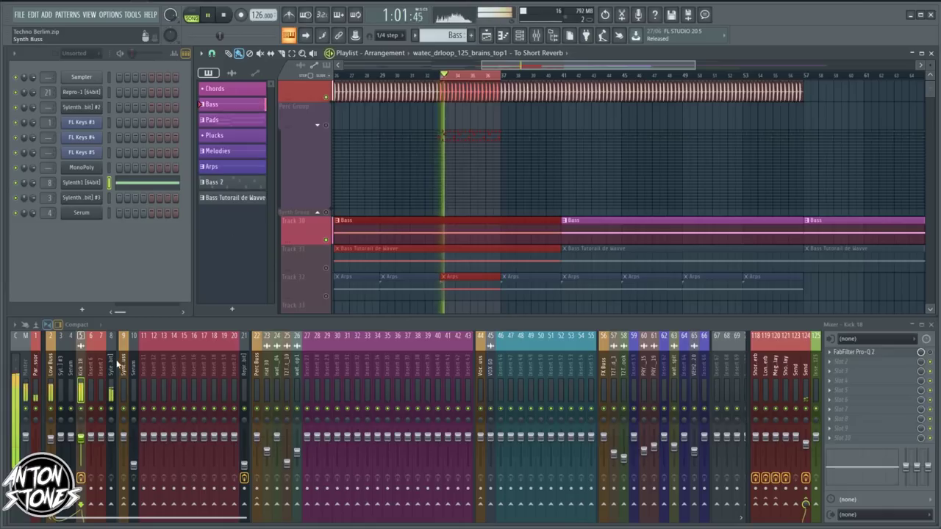
pyautogui.click(111, 440)
pyautogui.moveTo(111, 440); pyautogui.dragTo(111, 445)
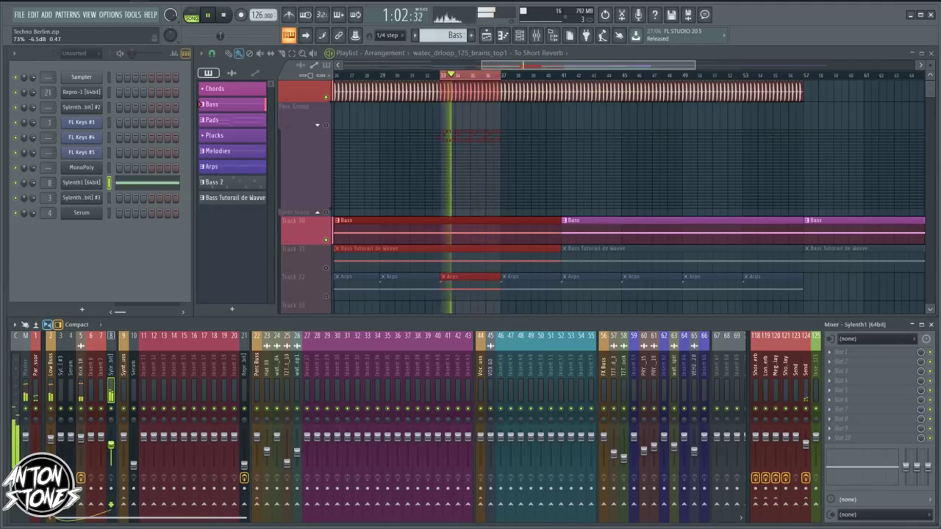
pyautogui.press('space')
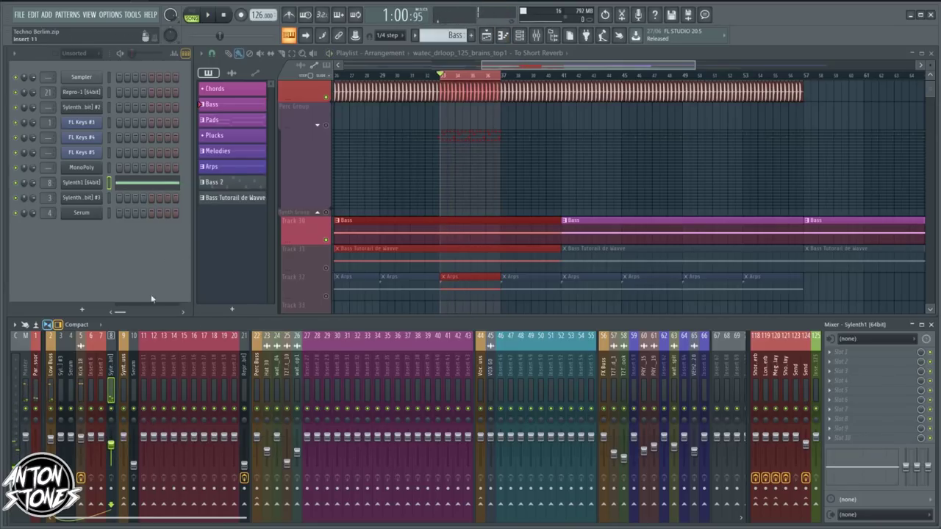
# Step: Unmute the Bass Tutorail de Wavve track and, during playback, lower Kick 18 to about -3.2 dB and Serum to about -3.5 dB
pyautogui.click(328, 269)
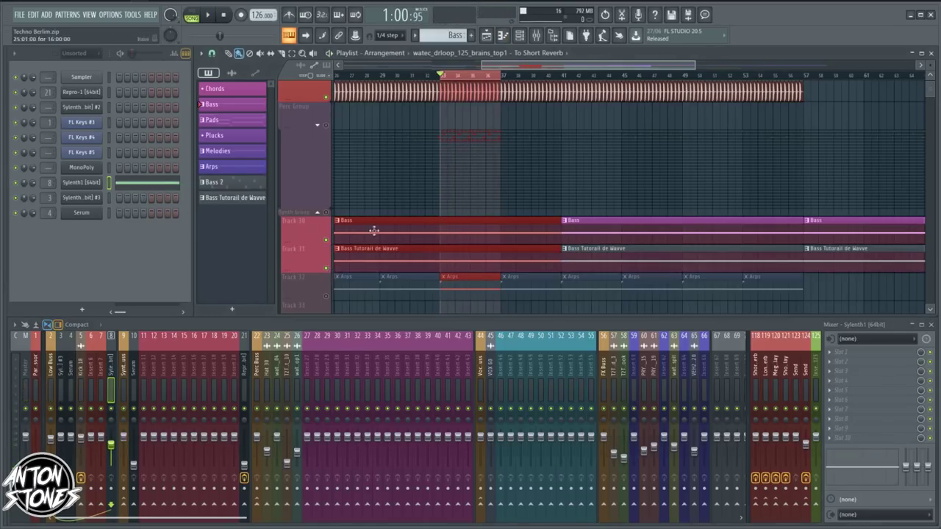
pyautogui.press('space')
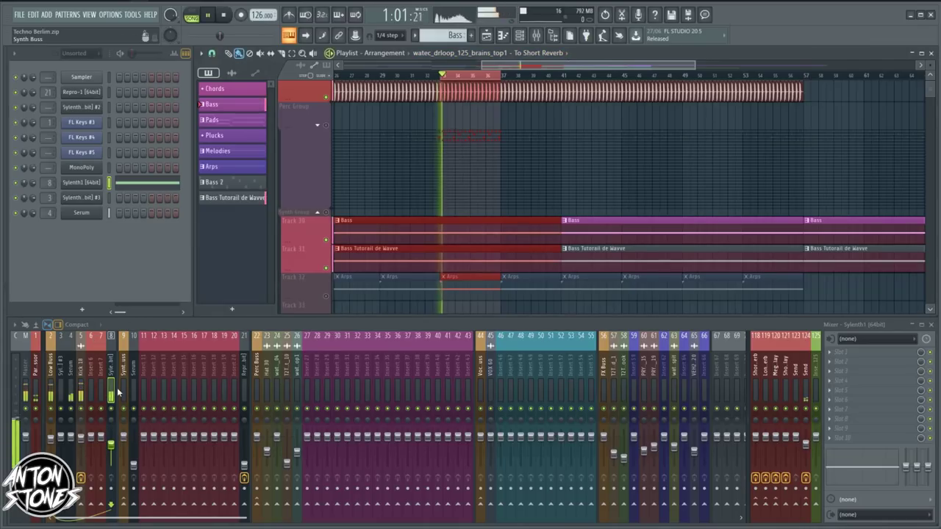
pyautogui.click(79, 441)
pyautogui.moveTo(81, 441); pyautogui.dragTo(81, 464)
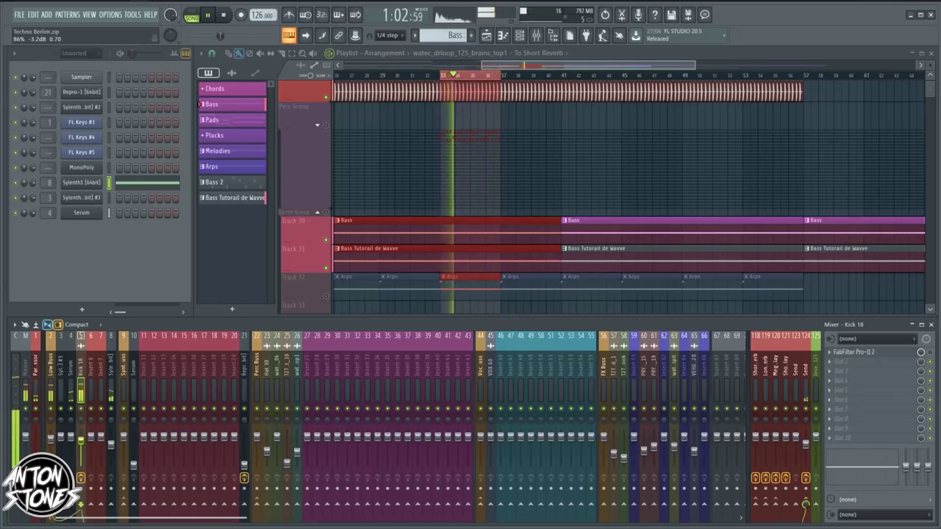
pyautogui.moveTo(70, 437)
pyautogui.mouseDown()
pyautogui.moveTo(71, 464)
pyautogui.moveTo(70, 441)
pyautogui.mouseUp()
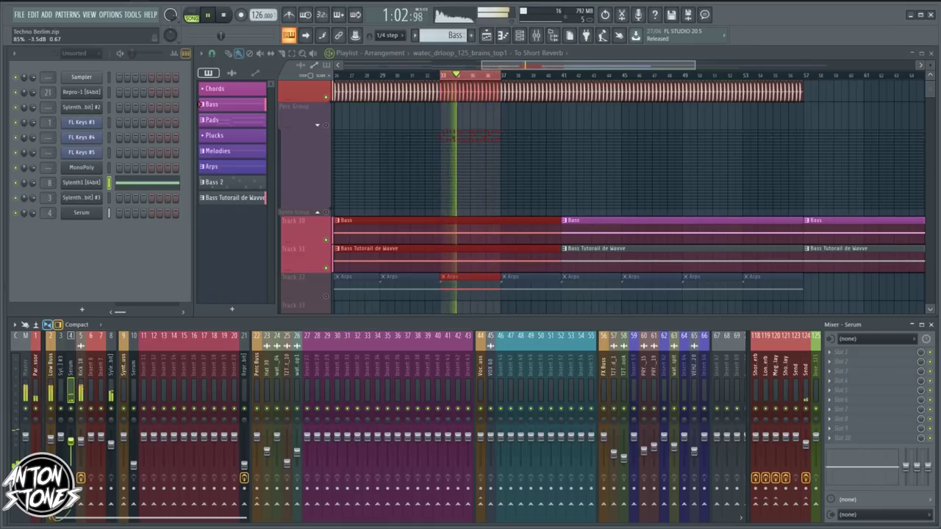
pyautogui.press('space')
# Step: Unmute the Arps playlist track and raise the Repro-1 mixer fader to about -15.4 dB during playback
pyautogui.scroll(-2, 384, 260)
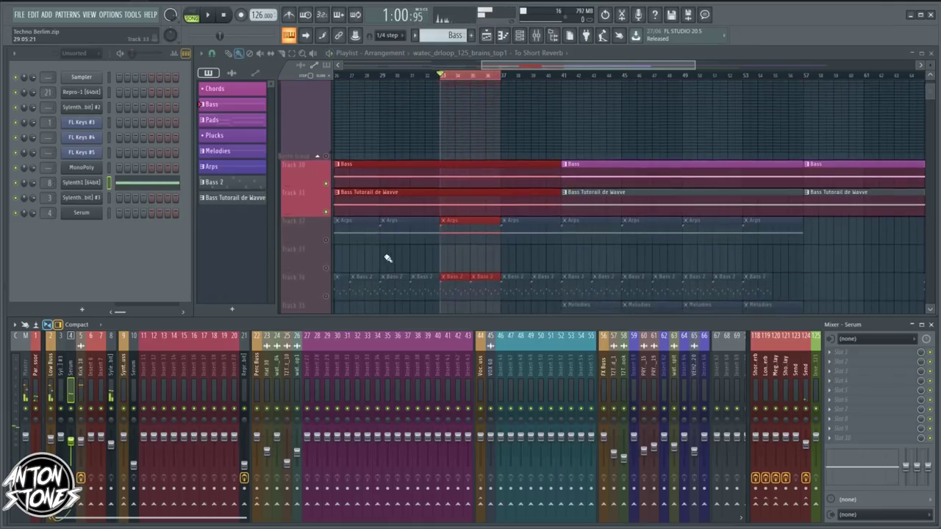
pyautogui.scroll(2, 354, 235)
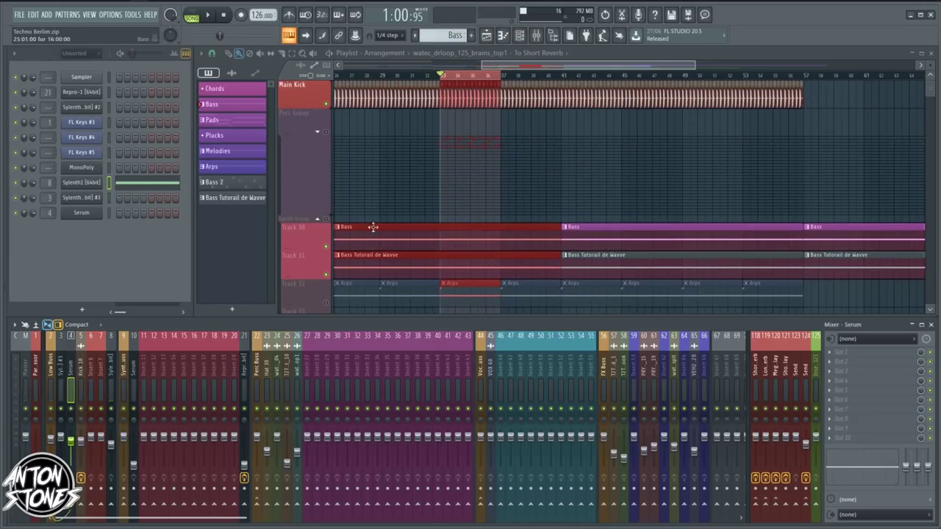
pyautogui.scroll(-2, 372, 225)
pyautogui.click(332, 249)
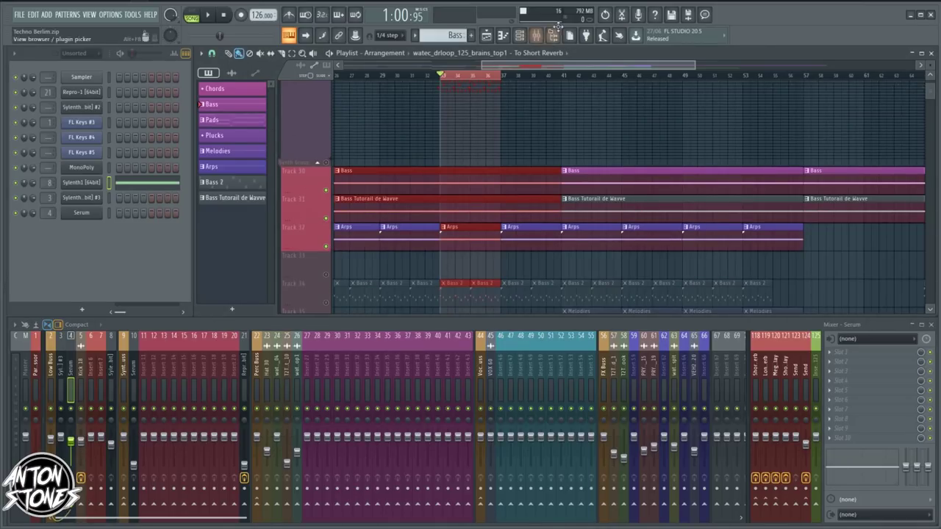
pyautogui.press('space')
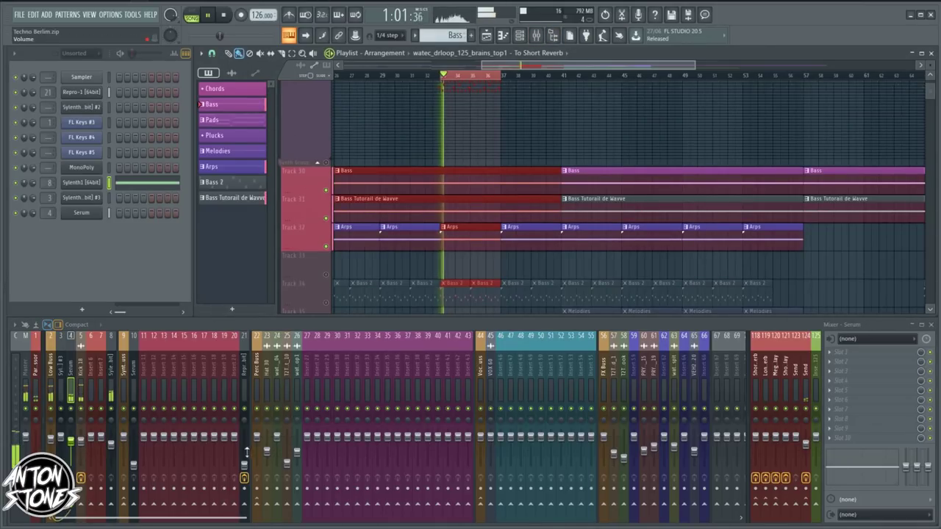
pyautogui.moveTo(244, 466); pyautogui.dragTo(244, 454)
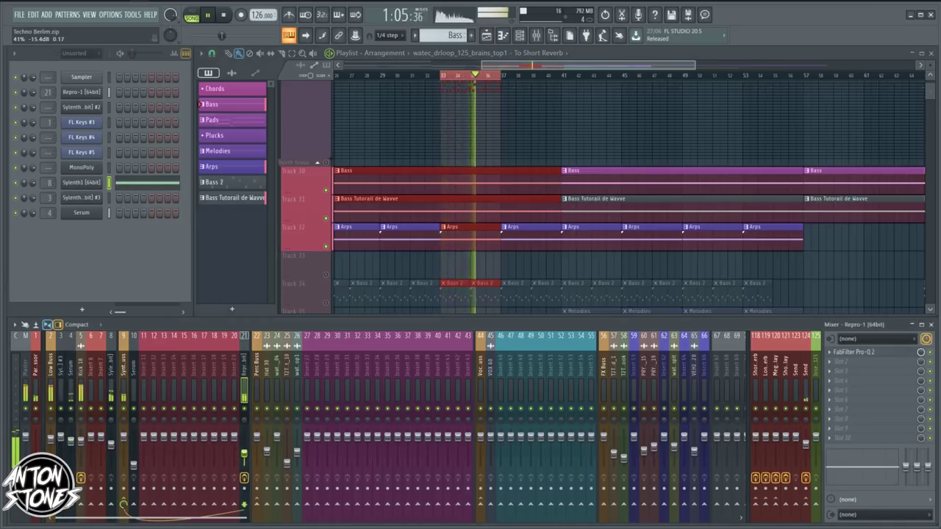
pyautogui.press('space')
# Step: Unmute the Repro-1 volume automation track and set the song position just before bar 25, where the automation clip ends
pyautogui.moveTo(347, 260); pyautogui.dragTo(521, 199)
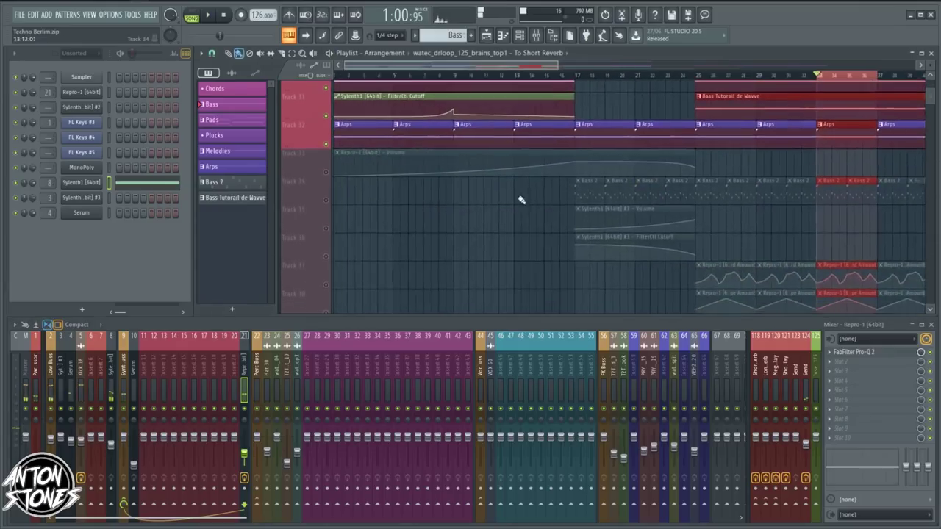
pyautogui.click(327, 173)
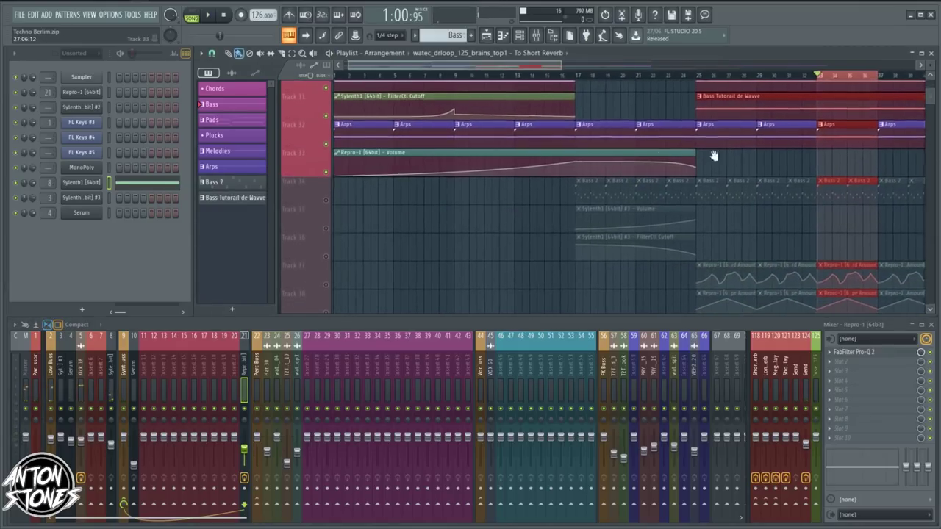
pyautogui.moveTo(707, 183); pyautogui.dragTo(536, 201)
pyautogui.scroll(5, 536, 200)
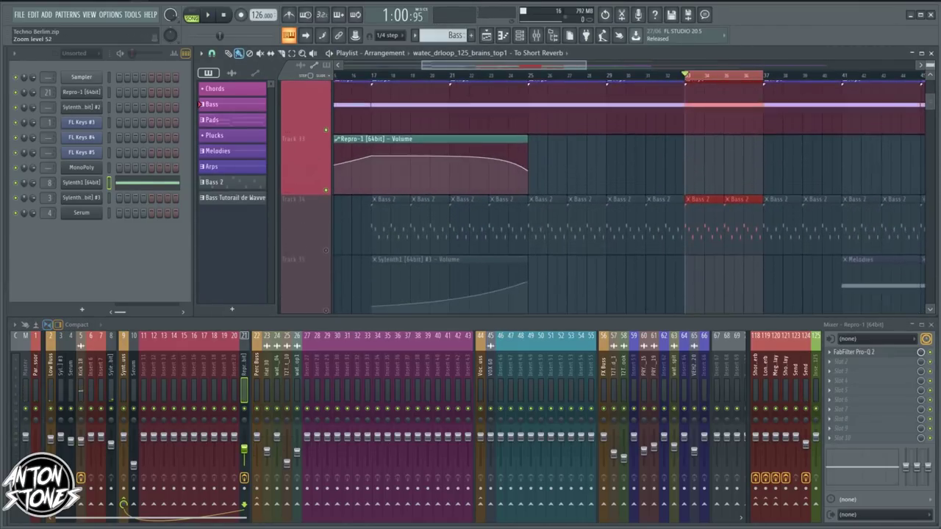
pyautogui.click(519, 75)
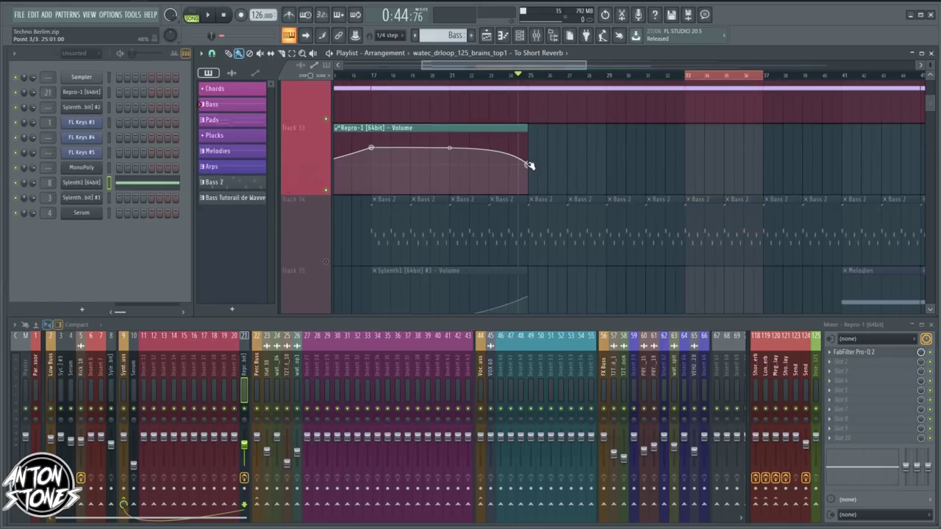
pyautogui.click(529, 166)
pyautogui.scroll(-6, 533, 213)
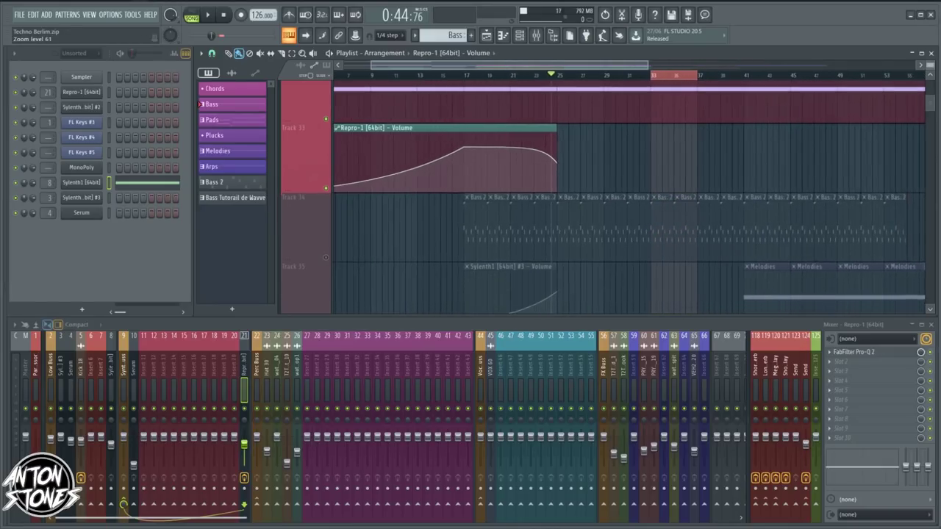
# Step: Solo the Bass 2 playlist track and audition it briefly from just before bar 25
pyautogui.scroll(-2, 499, 211)
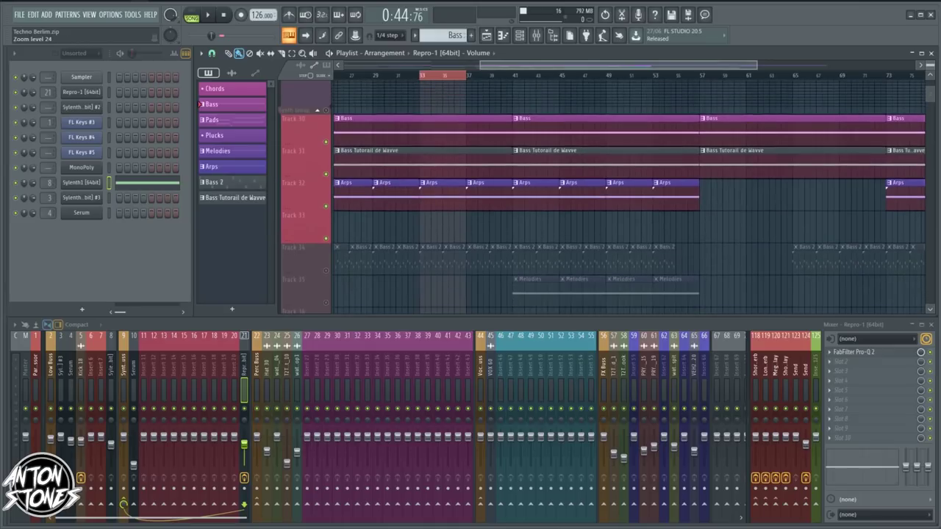
pyautogui.moveTo(465, 221); pyautogui.dragTo(609, 194)
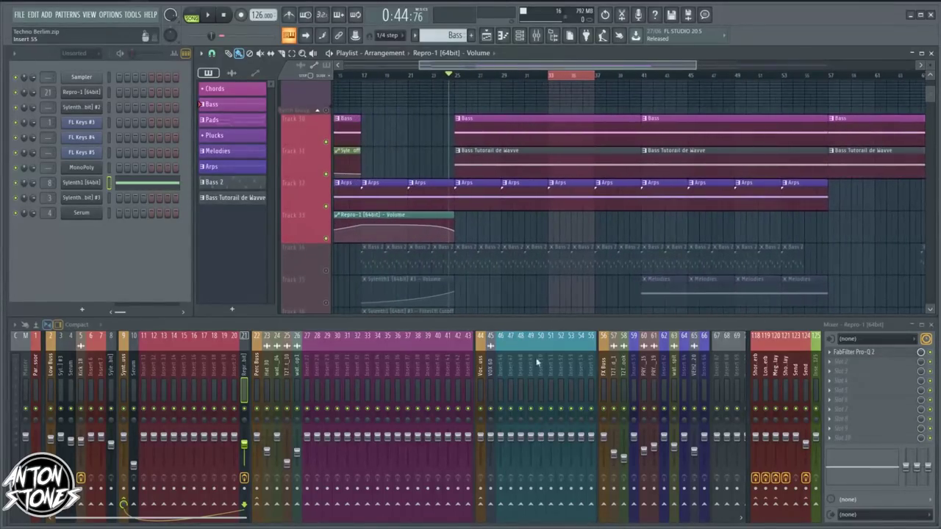
pyautogui.keyDown('ctrl'); pyautogui.click(325, 271); pyautogui.keyUp('ctrl')
pyautogui.press('space')
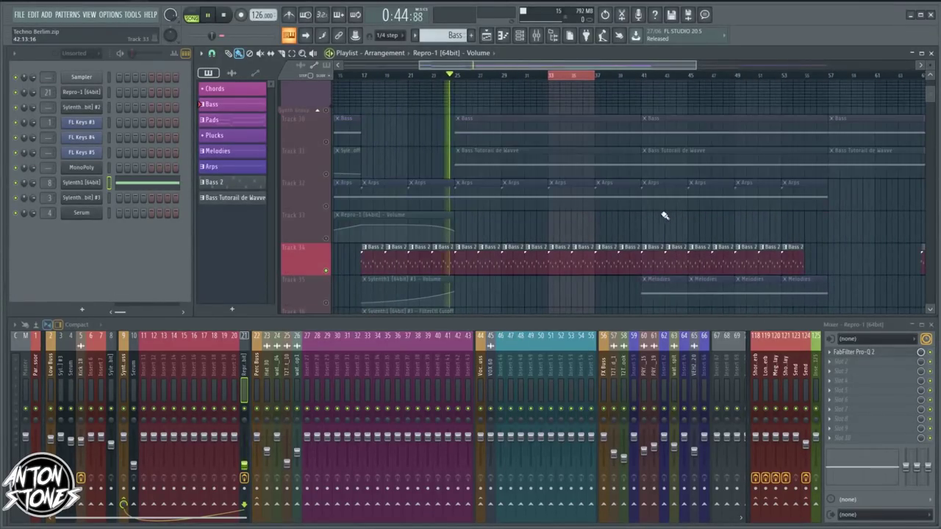
pyautogui.press('space')
# Step: Unmute the main kick, both bass tracks, Arps and Repro-1 automation alongside Bass 2, and slightly lower the Sylenth1 #3 mixer fader during playback
pyautogui.moveTo(462, 175); pyautogui.dragTo(399, 204)
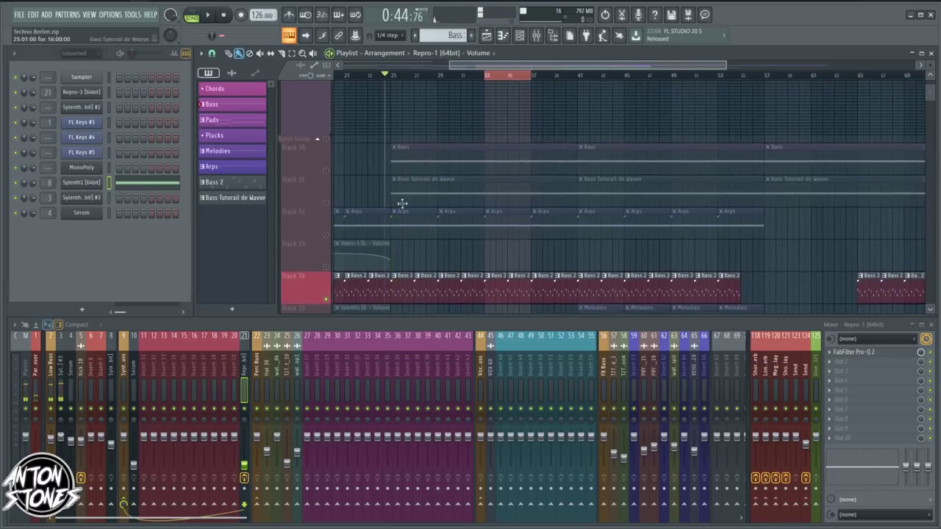
pyautogui.scroll(3, 330, 162)
pyautogui.click(327, 110)
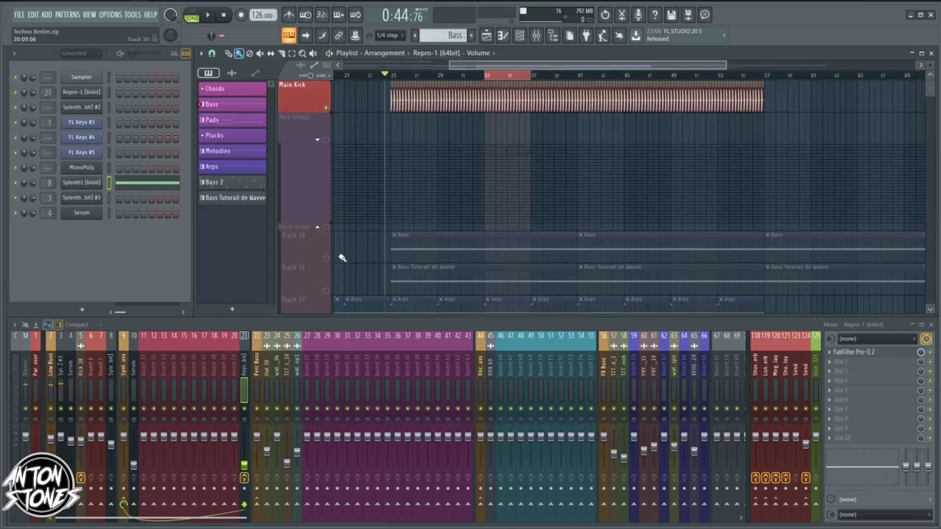
pyautogui.click(327, 259)
pyautogui.click(327, 291)
pyautogui.scroll(-1, 331, 289)
pyautogui.click(330, 287)
pyautogui.scroll(-2, 331, 288)
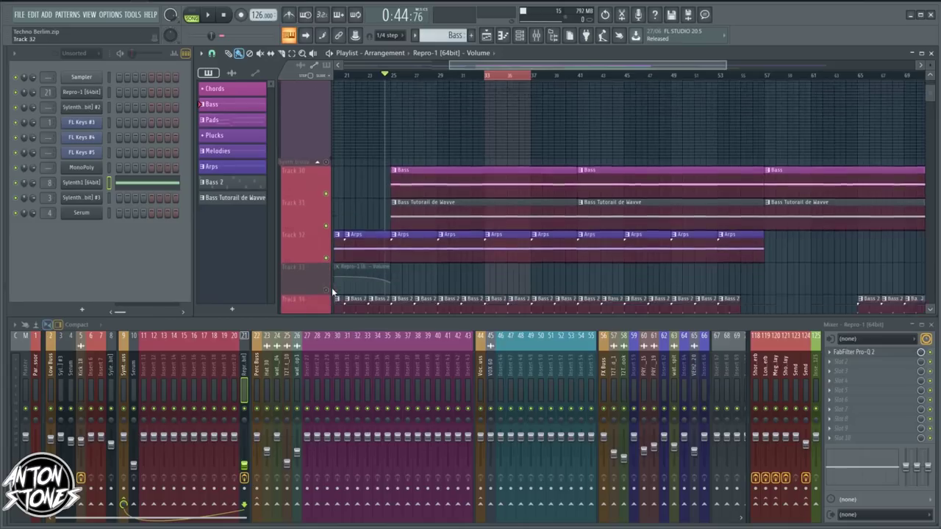
pyautogui.click(328, 260)
pyautogui.press('space')
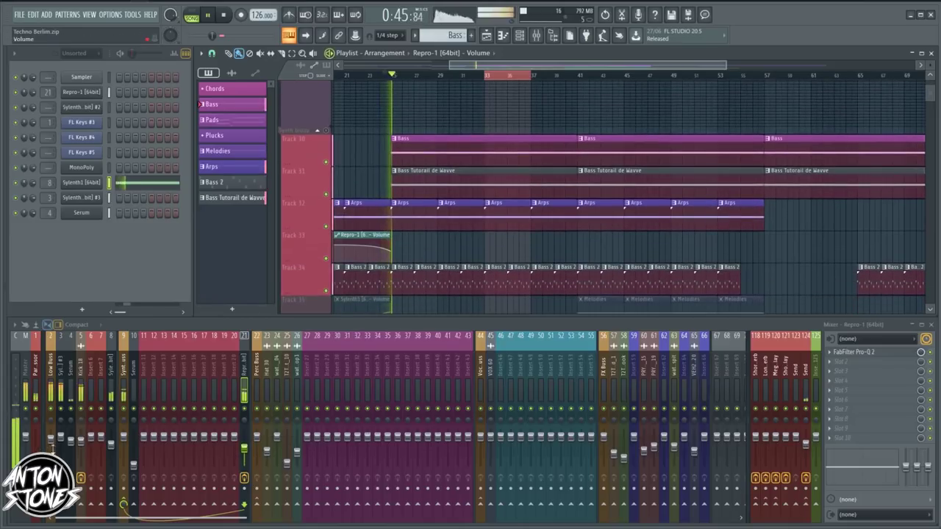
pyautogui.moveTo(62, 438); pyautogui.dragTo(62, 444)
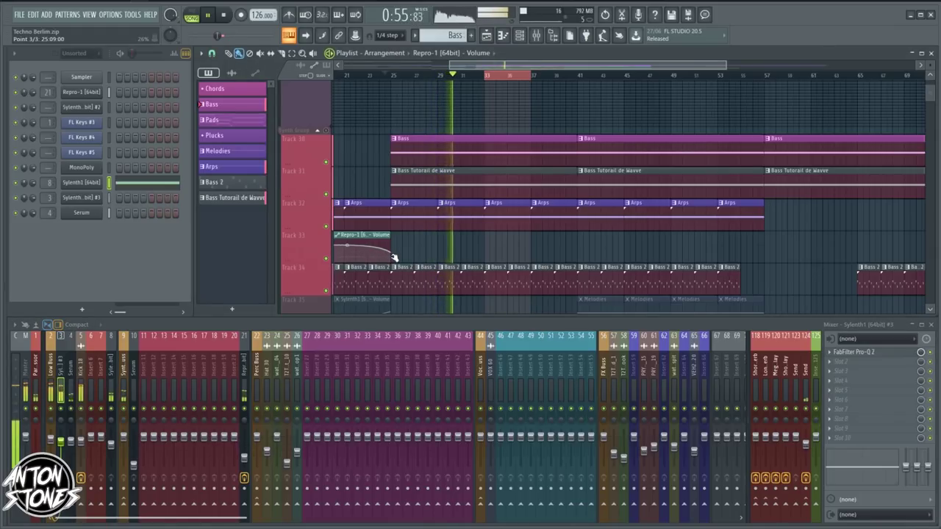
# Step: Lower the last point of the Repro-1 volume automation to about 30% at bar 25, trim the clip to 24 bars and stop playback
pyautogui.moveTo(389, 236); pyautogui.dragTo(395, 258)
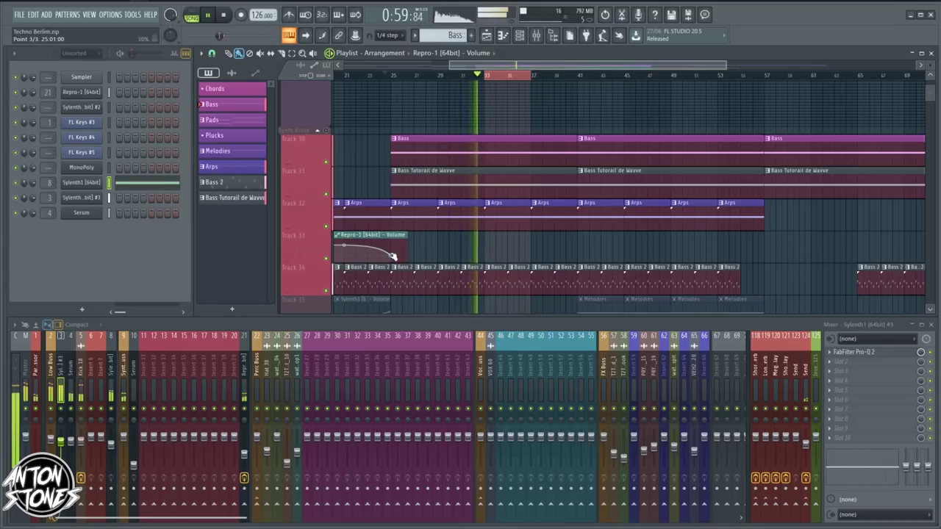
pyautogui.moveTo(405, 235); pyautogui.dragTo(391, 236)
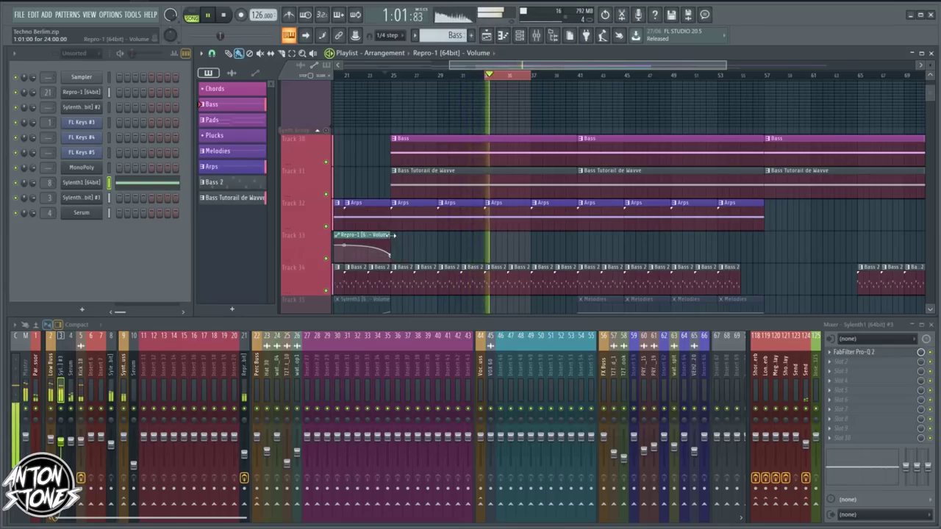
pyautogui.press('space')
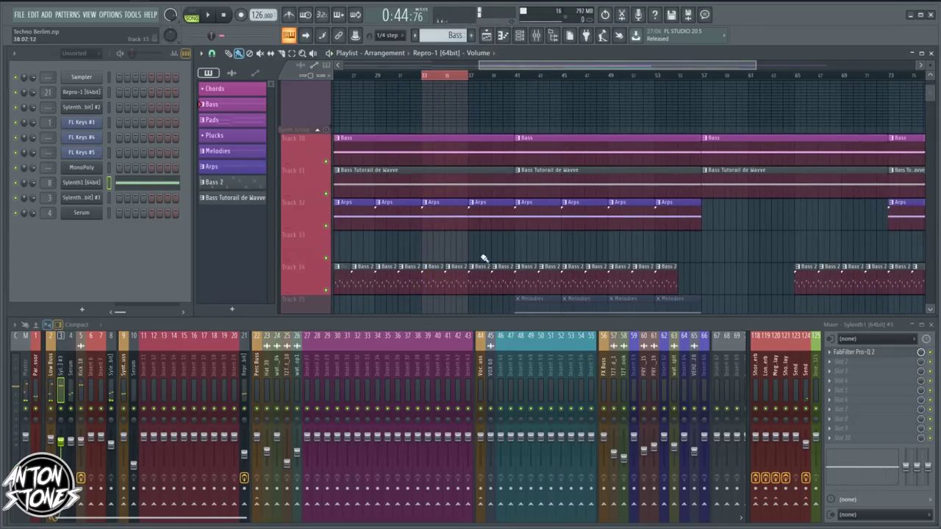
# Step: Expand the Perc Group in the playlist and unmute Track 3, which holds the hats
pyautogui.scroll(-4, 579, 176)
pyautogui.moveTo(488, 170); pyautogui.dragTo(497, 229)
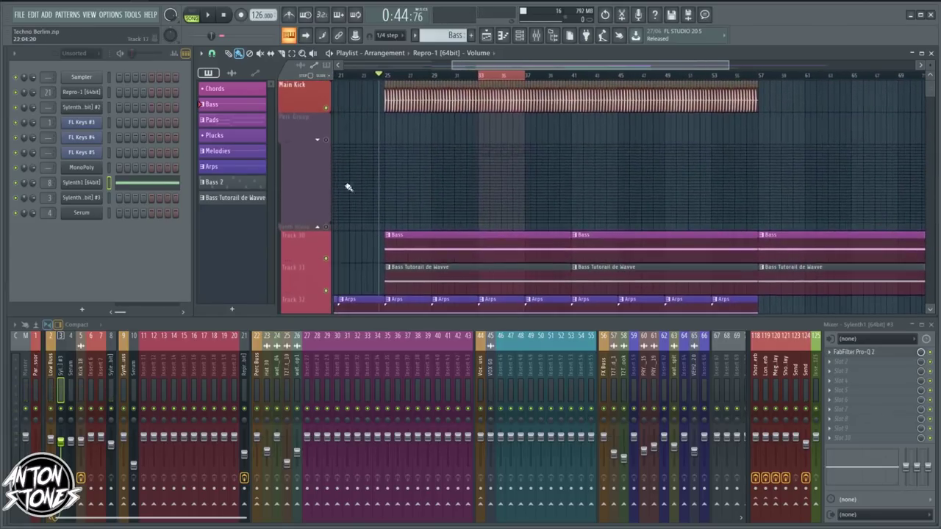
pyautogui.click(317, 141)
pyautogui.scroll(3, 347, 149)
pyautogui.click(327, 173)
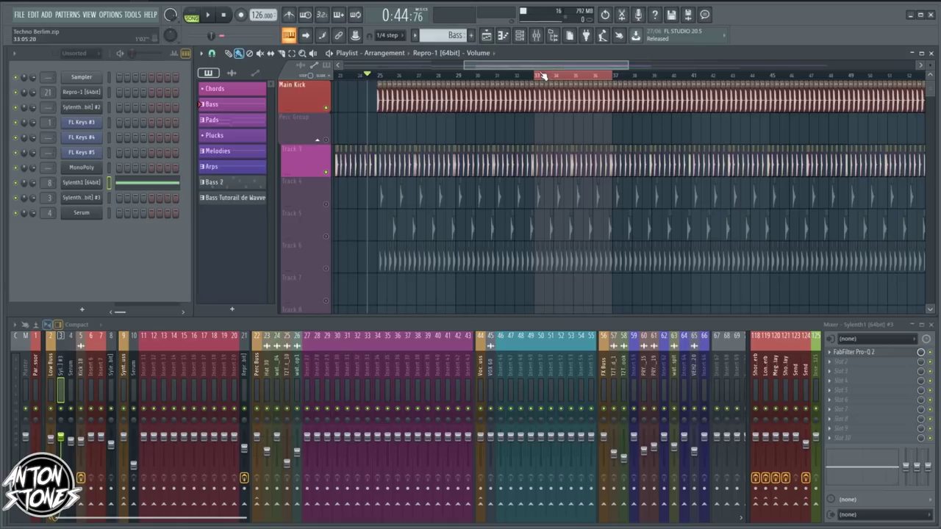
# Step: Pull the Hat 30 and watec_perc_04 mixer faders all the way down during playback from bar 33
pyautogui.press('space')
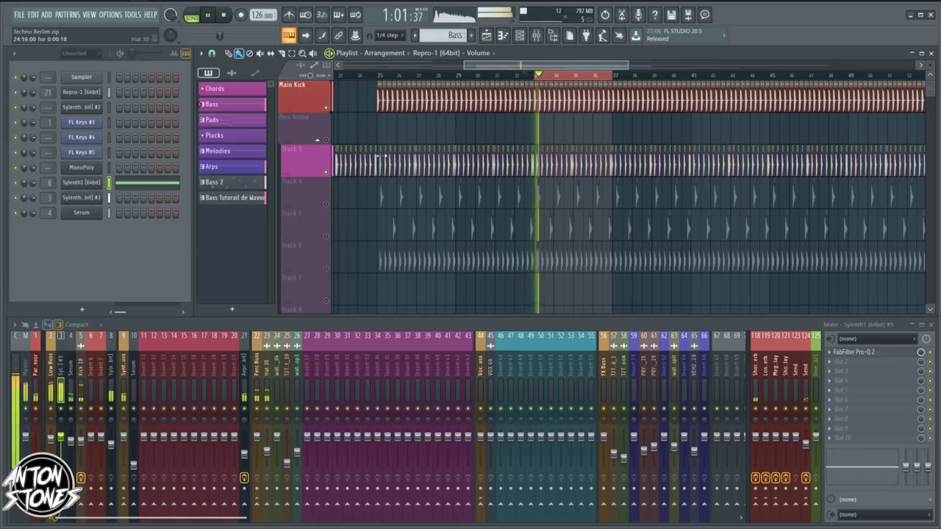
pyautogui.click(269, 445)
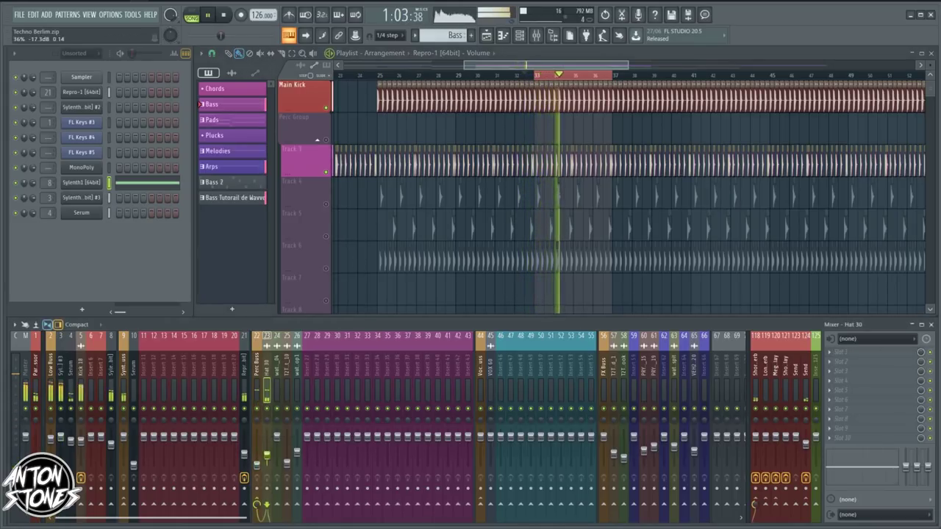
pyautogui.click(274, 443)
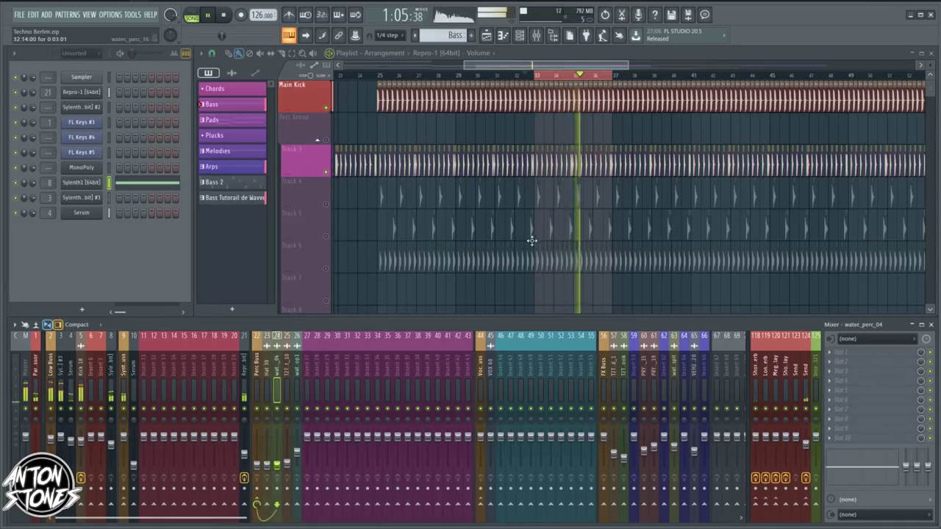
pyautogui.press('space')
# Step: Unmute percussion Tracks 4, 5 and 6 and audition them briefly
pyautogui.moveTo(329, 198); pyautogui.dragTo(329, 275)
pyautogui.press('space')
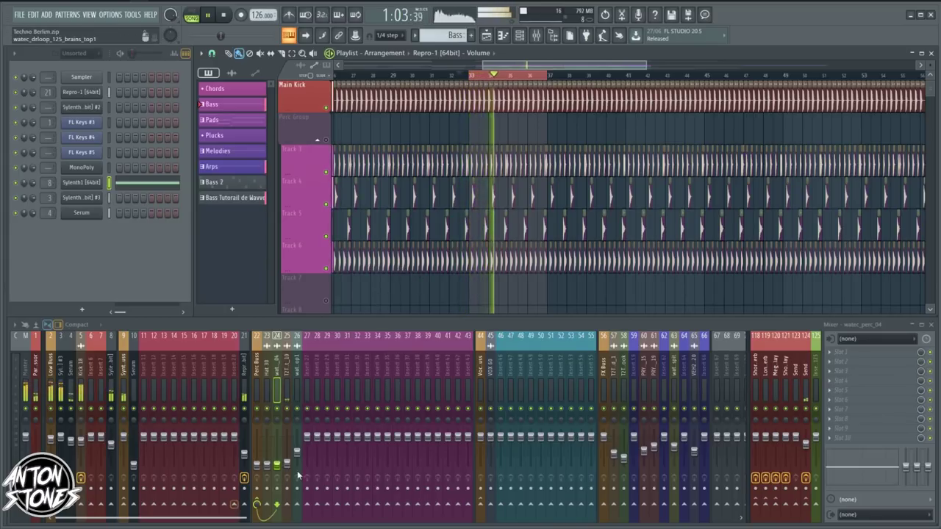
pyautogui.press('space')
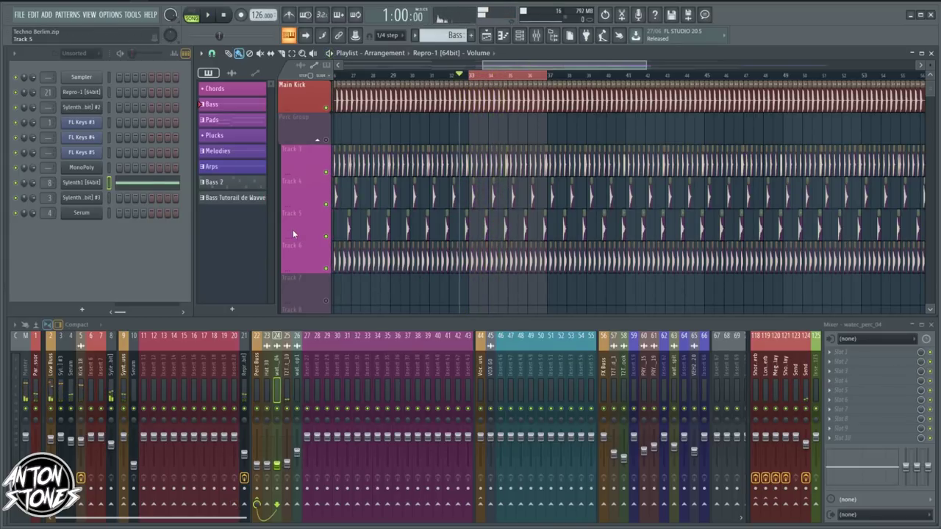
# Step: Solo Track 5, route its watec_perc_16 channel to mixer insert 27 and pull that fader down
pyautogui.rightClick(325, 238)
pyautogui.press('space')
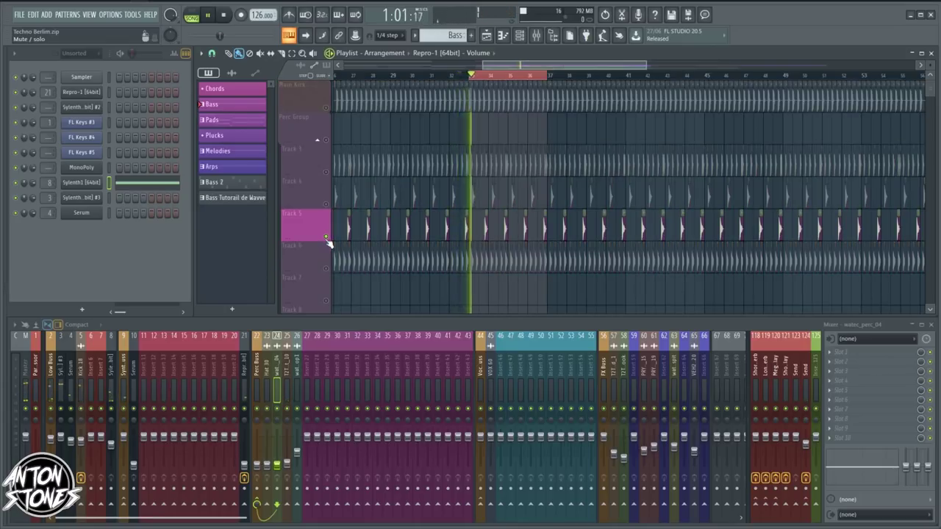
pyautogui.click(427, 231)
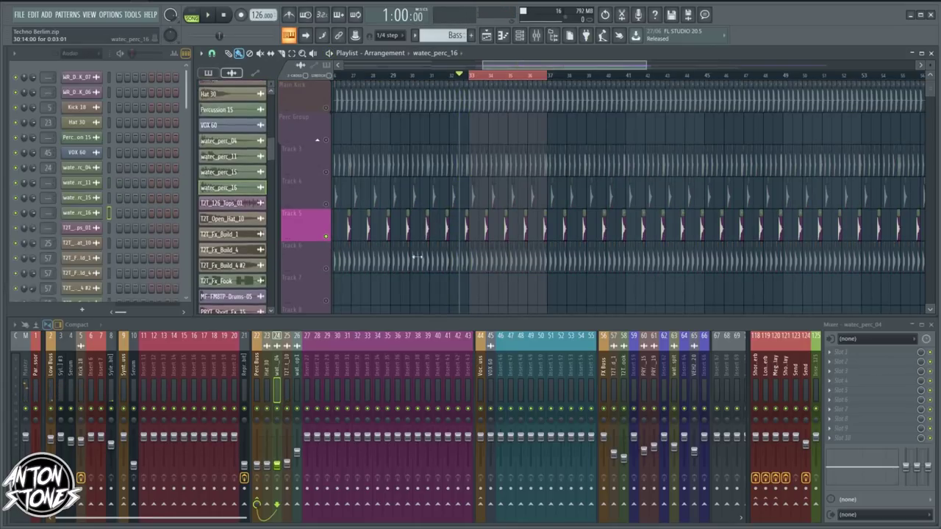
pyautogui.click(312, 369)
pyautogui.hotkey('ctrl', 'l')
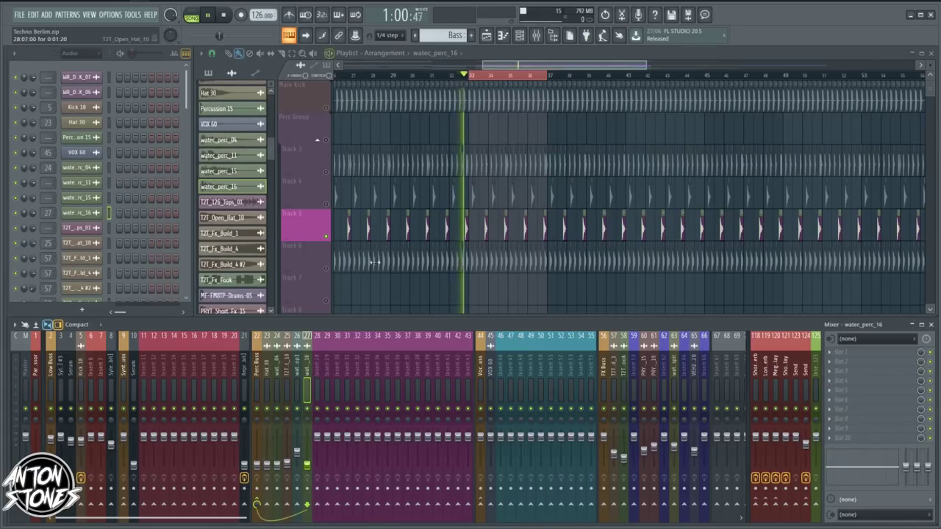
# Step: Clear the Track 5 solo by reactivating all playlist tracks, and audition the full arrangement from bar 33
pyautogui.click(327, 109)
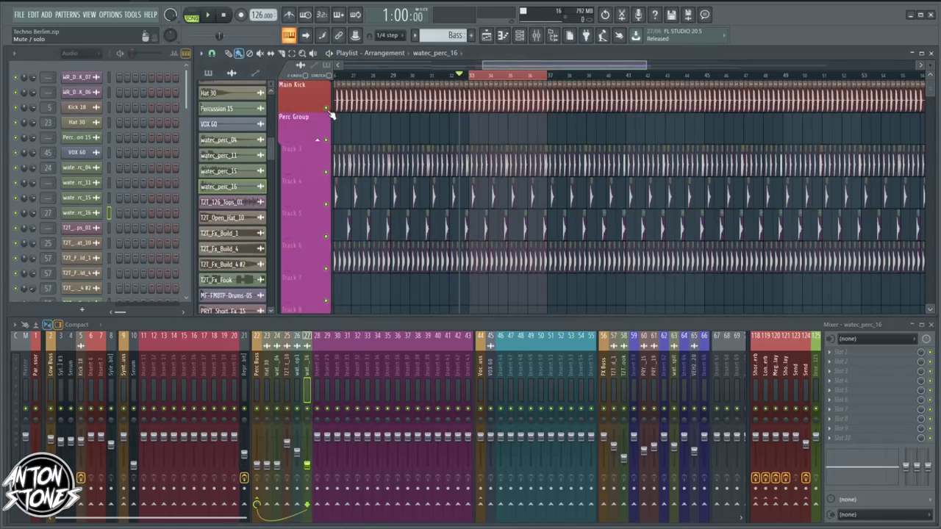
pyautogui.press('space')
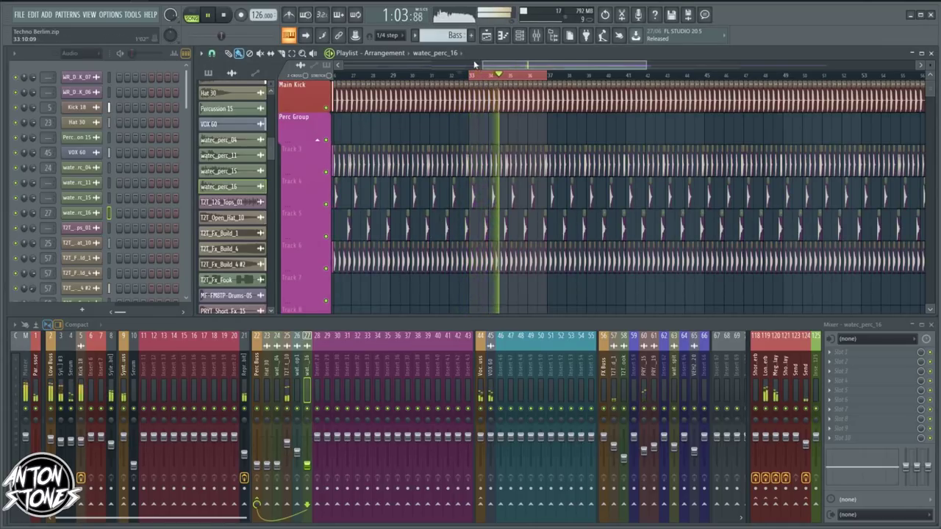
pyautogui.press('space')
# Step: Set the playlist loop selection from bar 33 to bar 37
pyautogui.moveTo(470, 73); pyautogui.dragTo(548, 85)
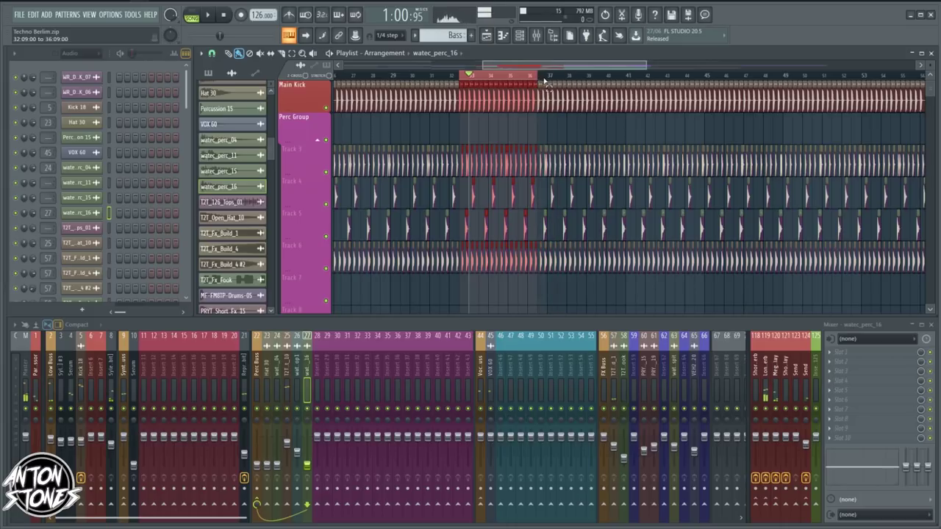
pyautogui.press('space')
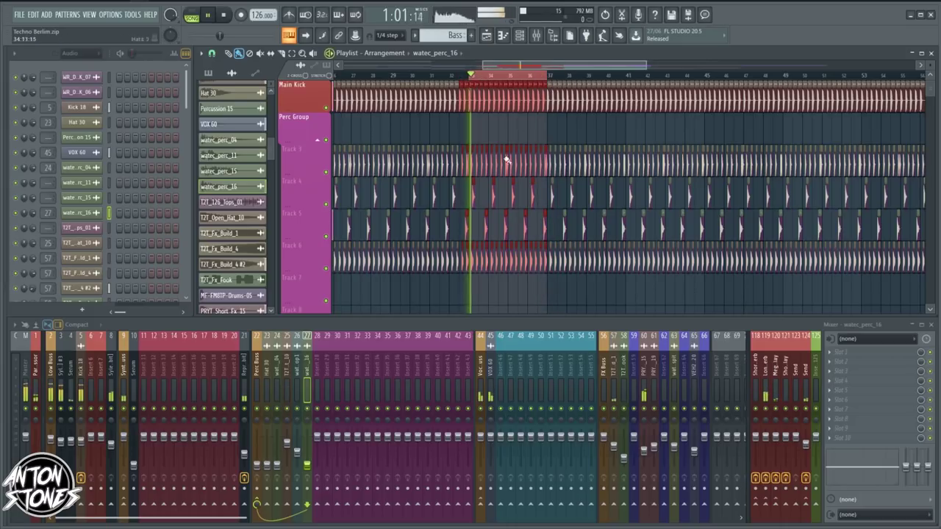
pyautogui.press('space')
pyautogui.click(475, 78)
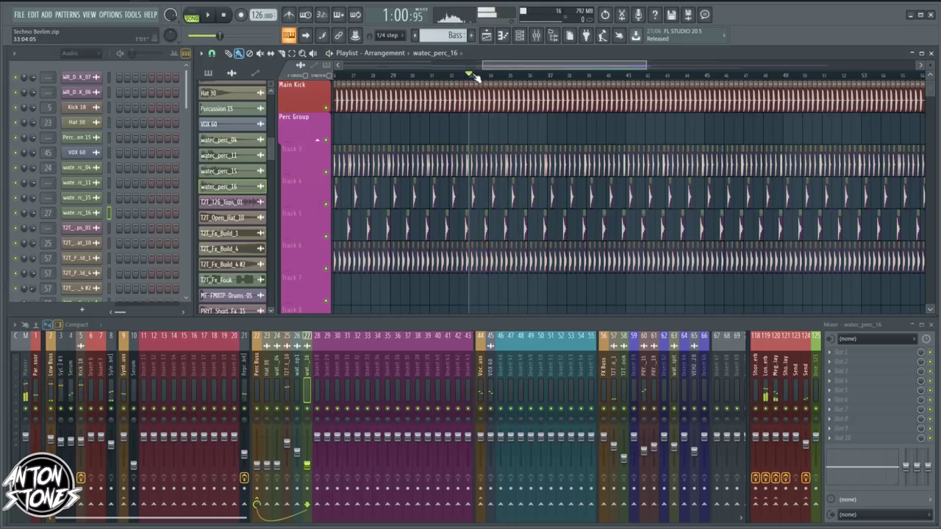
pyautogui.moveTo(479, 76); pyautogui.dragTo(549, 76)
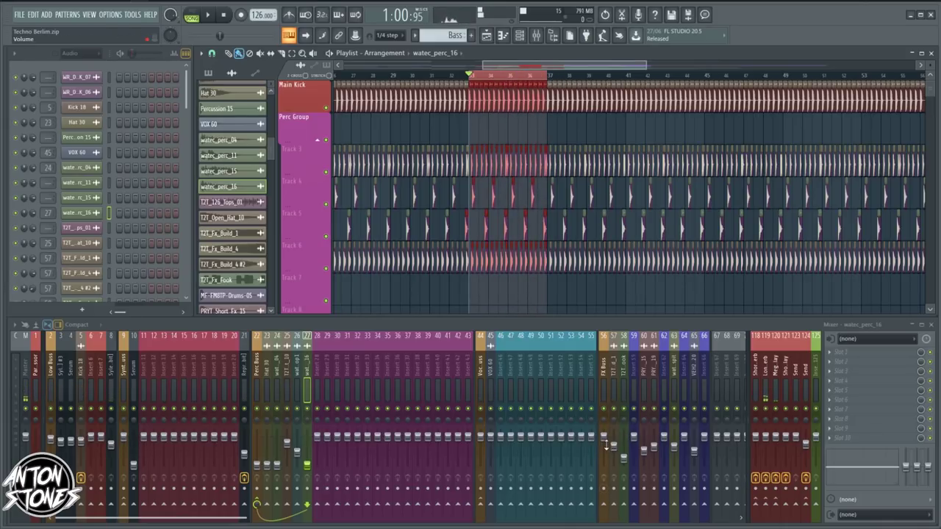
# Step: Pull the FX and vocal bus faders all the way down and bring the Perc Buss fader back up during playback
pyautogui.moveTo(606, 444); pyautogui.dragTo(604, 508)
pyautogui.press('space')
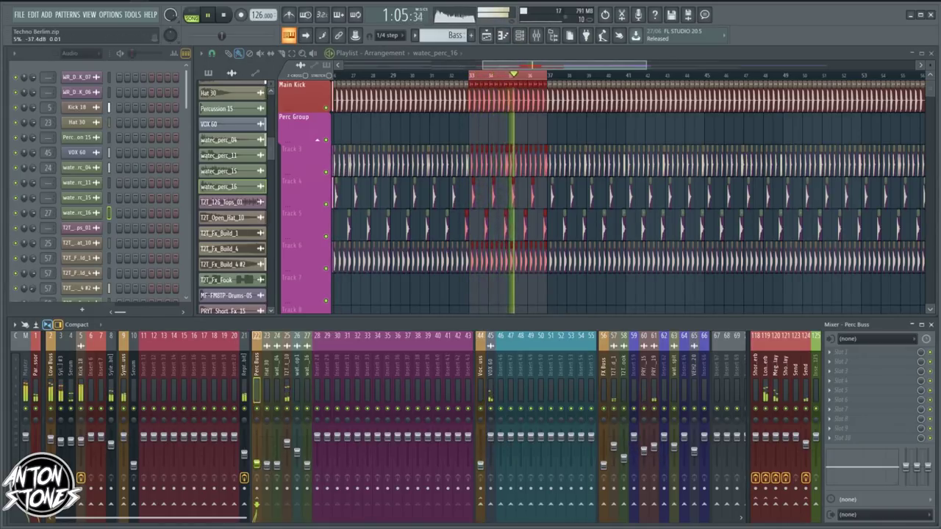
pyautogui.moveTo(255, 464); pyautogui.dragTo(257, 437)
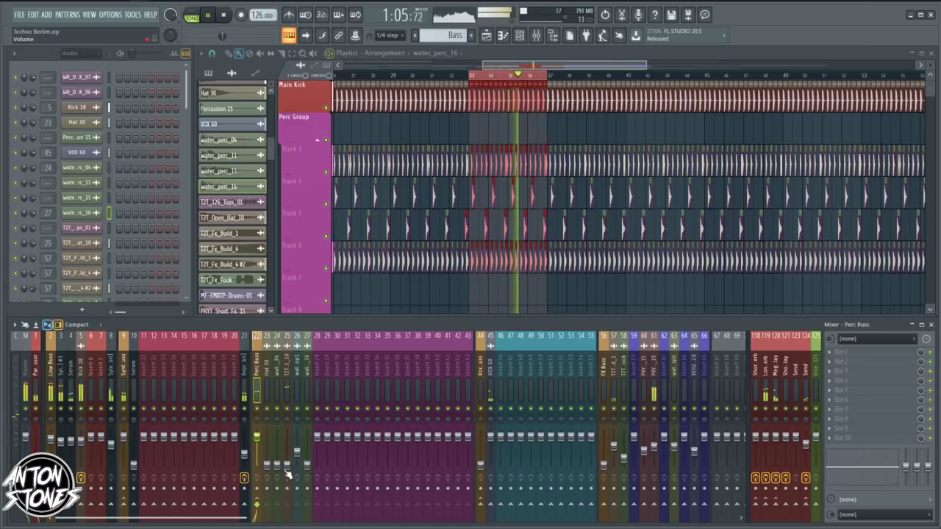
pyautogui.moveTo(287, 464)
pyautogui.mouseDown()
pyautogui.moveTo(287, 444)
pyautogui.moveTo(277, 458)
pyautogui.mouseUp()
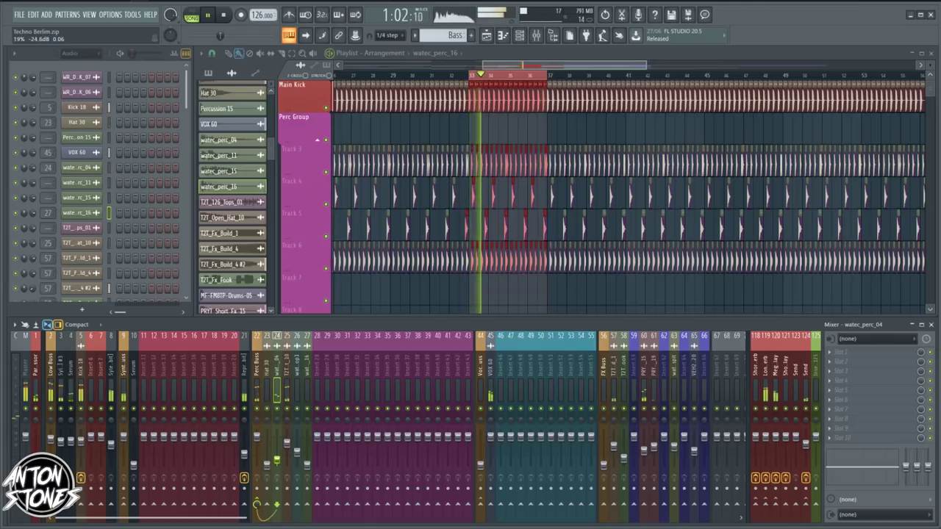
pyautogui.press('space')
# Step: Lower the end point of the T2T_Open_Hat_10 volume automation clip at bar 17
pyautogui.moveTo(503, 212); pyautogui.dragTo(544, 130)
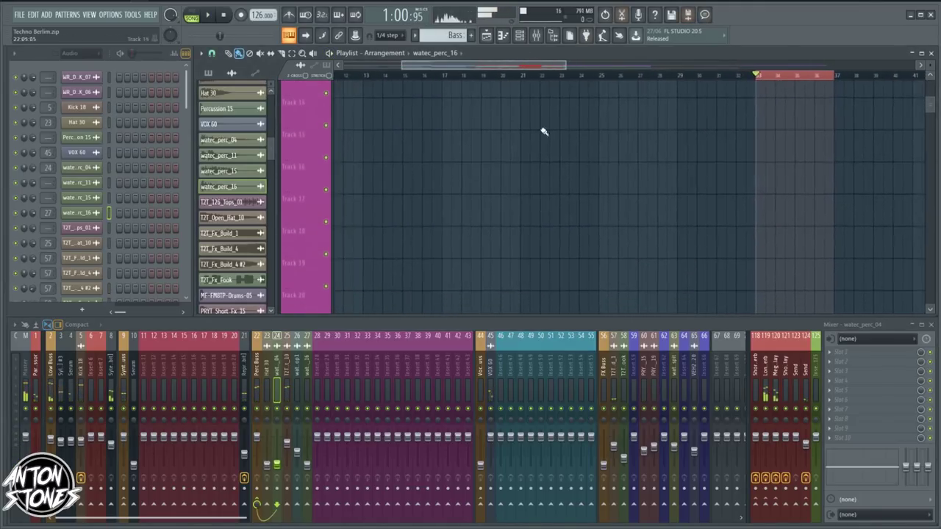
pyautogui.rightClick(292, 449)
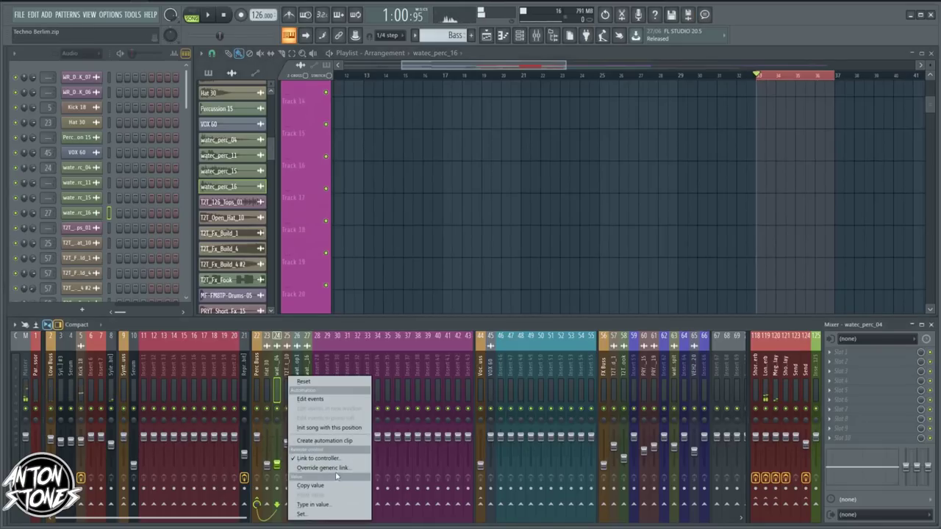
pyautogui.click(525, 187)
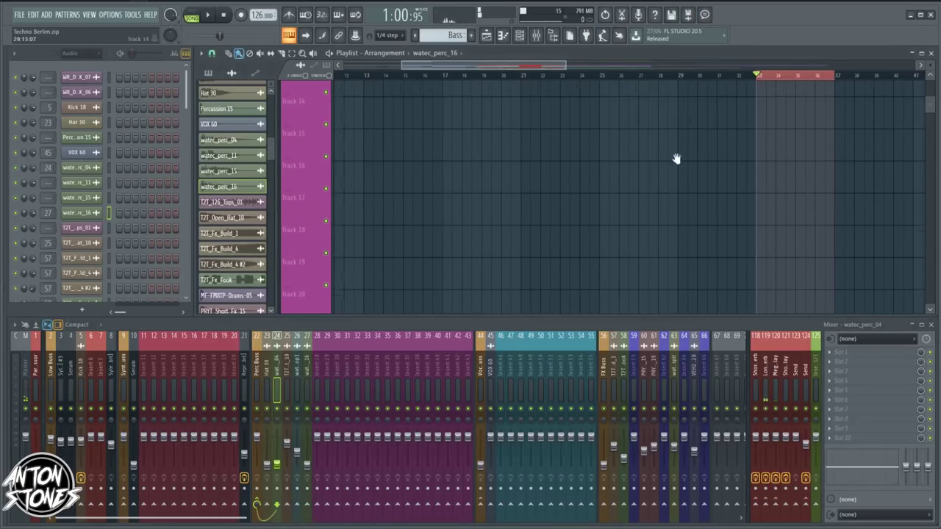
pyautogui.moveTo(676, 159); pyautogui.dragTo(698, 132)
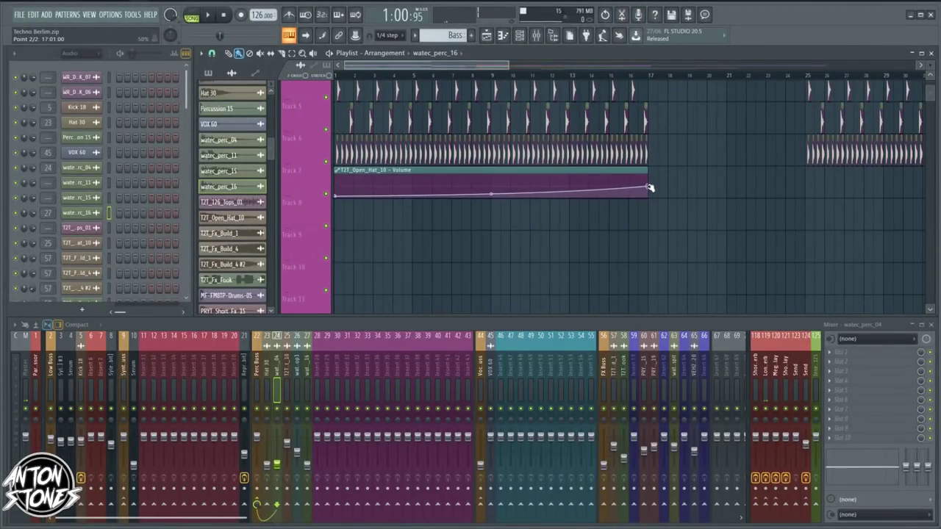
pyautogui.moveTo(491, 195); pyautogui.dragTo(485, 203)
# Step: Raise the watec_perc_04 fader to about -12.4 dB and bring up the Hat 30 and watec_perc_16 faders during looped playback
pyautogui.press('space')
pyautogui.moveTo(482, 205); pyautogui.dragTo(346, 236)
pyautogui.moveTo(889, 146); pyautogui.dragTo(523, 262)
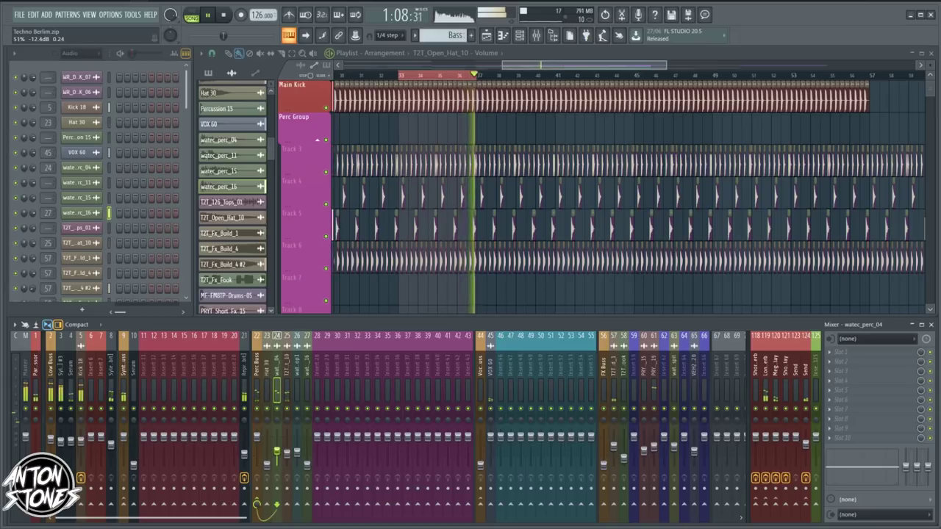
pyautogui.click(267, 466)
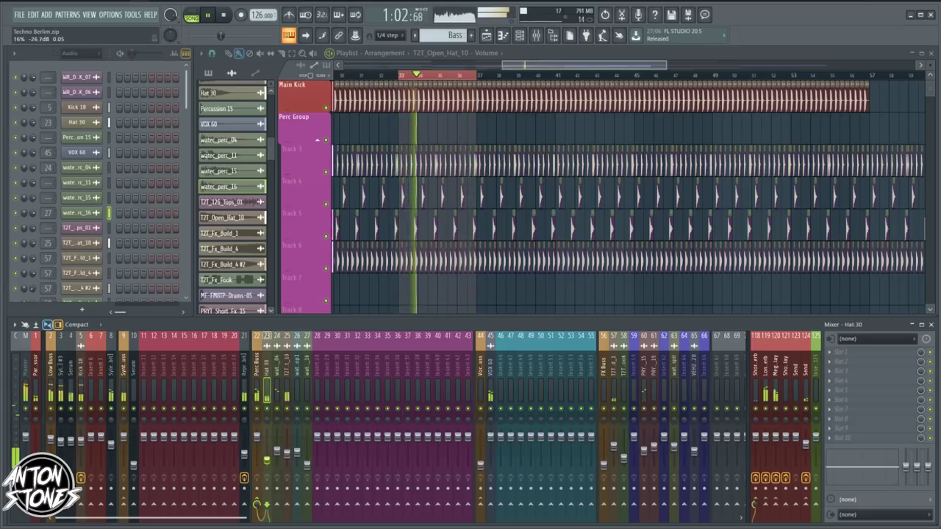
pyautogui.moveTo(267, 432); pyautogui.dragTo(307, 454)
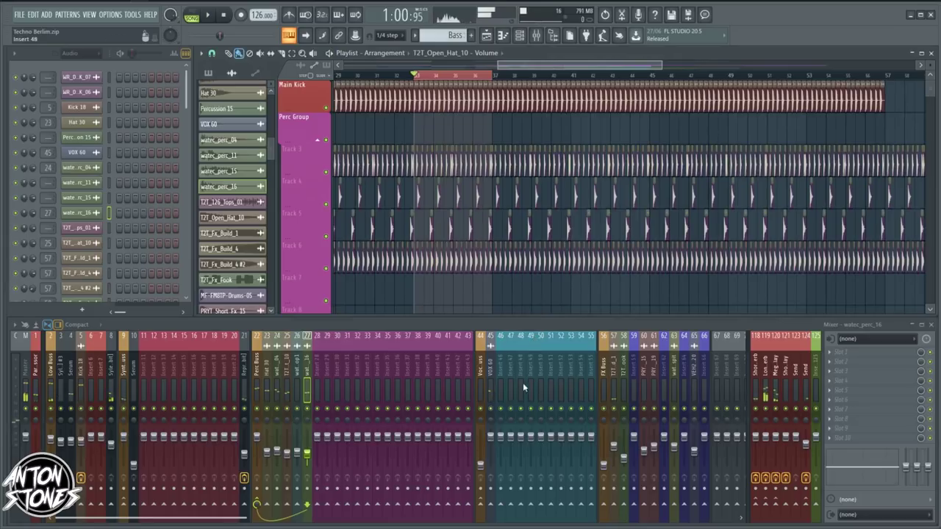
# Step: Lower the VOX 60 fader to roughly -9.8 dB and bring the vocal bus fader back up
pyautogui.click(491, 441)
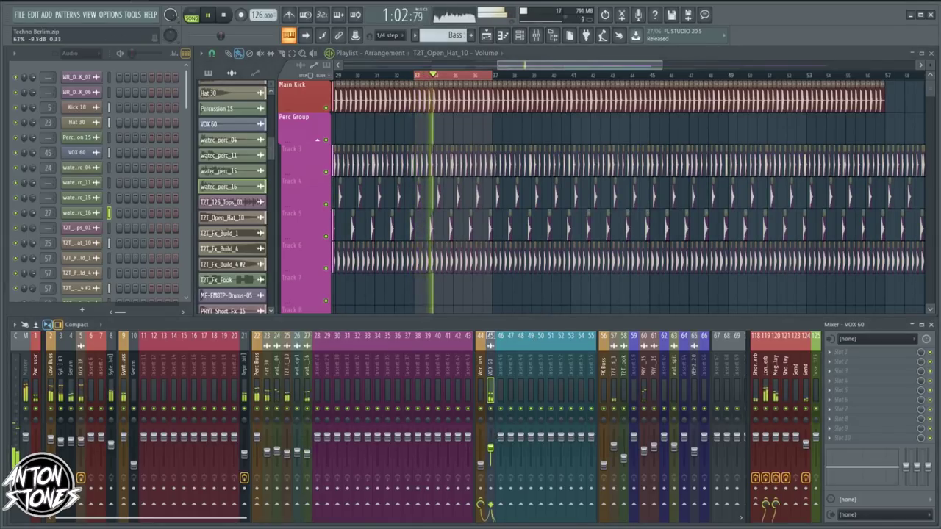
pyautogui.moveTo(491, 447); pyautogui.dragTo(490, 452)
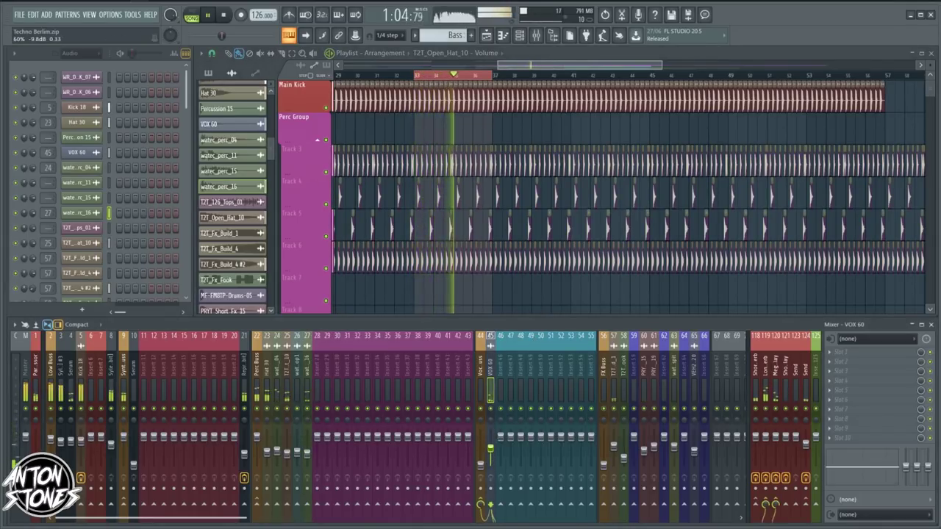
pyautogui.moveTo(480, 464)
pyautogui.mouseDown()
pyautogui.moveTo(480, 439)
pyautogui.moveTo(490, 449)
pyautogui.mouseUp()
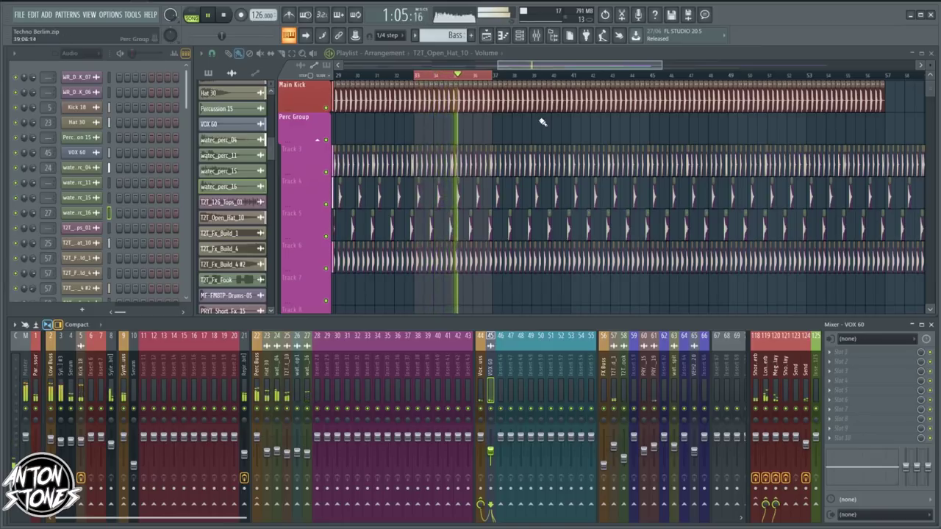
# Step: Bring the FX Buss fader back up and slightly lower the insert 60 effects fader, auditioning the loop
pyautogui.moveTo(593, 164); pyautogui.dragTo(559, 163)
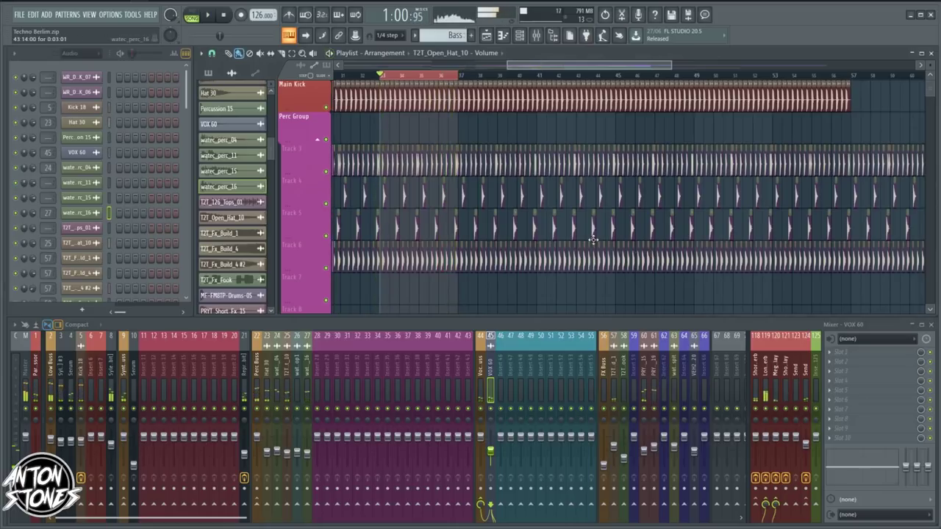
pyautogui.moveTo(593, 240); pyautogui.dragTo(594, 217)
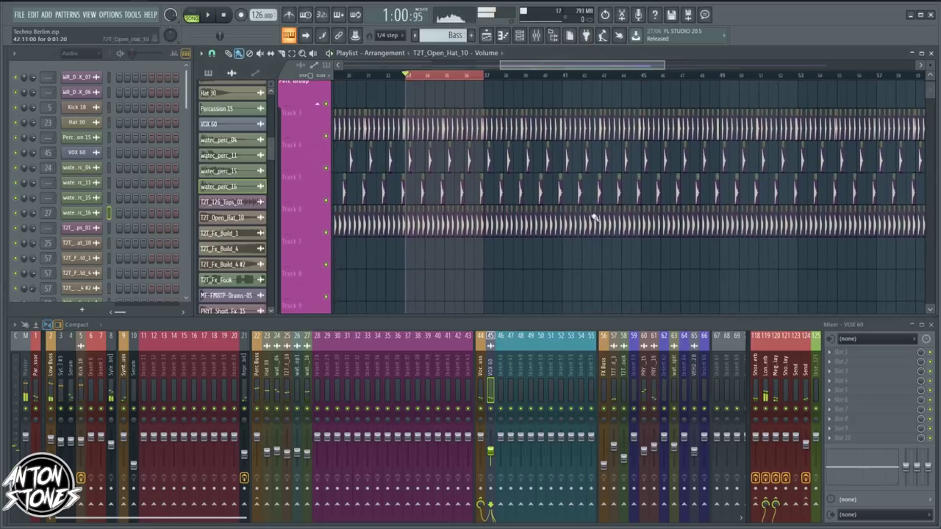
pyautogui.click(643, 453)
pyautogui.press('space')
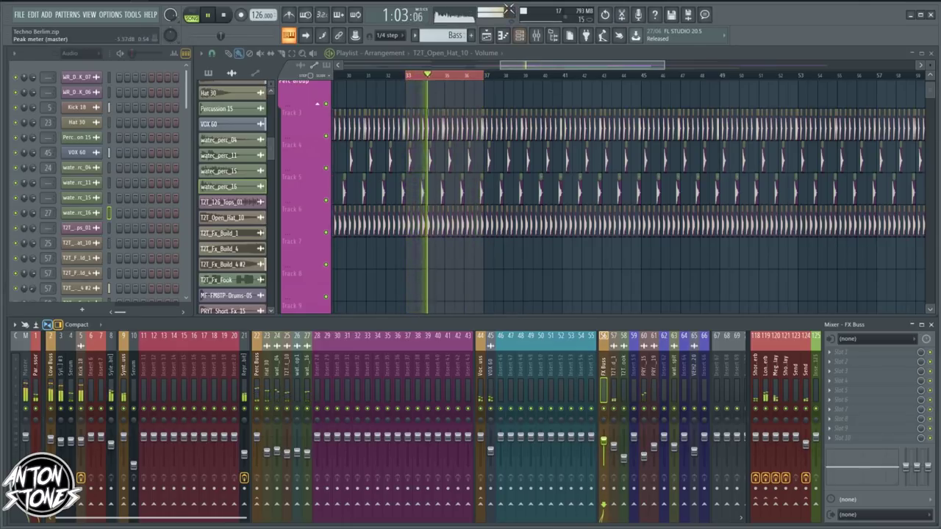
# Step: Lower the Repro-1 mixer fader to about -20.2 dB while the Synth Group plays in the loop from bar 33
pyautogui.moveTo(485, 198); pyautogui.dragTo(587, 137)
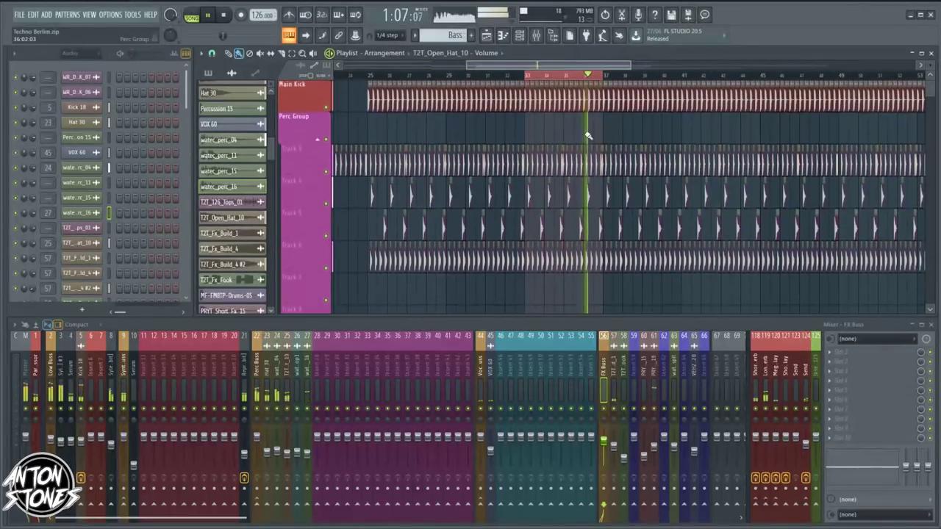
pyautogui.scroll(-5, 592, 216)
pyautogui.scroll(-6, 568, 238)
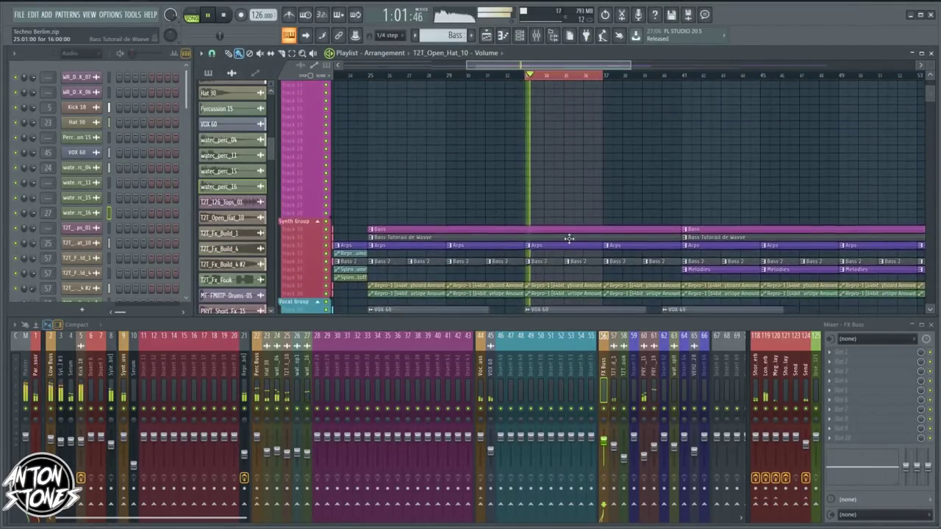
pyautogui.scroll(3, 568, 254)
pyautogui.scroll(1, 556, 227)
pyautogui.moveTo(551, 137); pyautogui.dragTo(523, 233)
pyautogui.scroll(1, 524, 221)
pyautogui.moveTo(529, 118); pyautogui.dragTo(517, 172)
pyautogui.press('space')
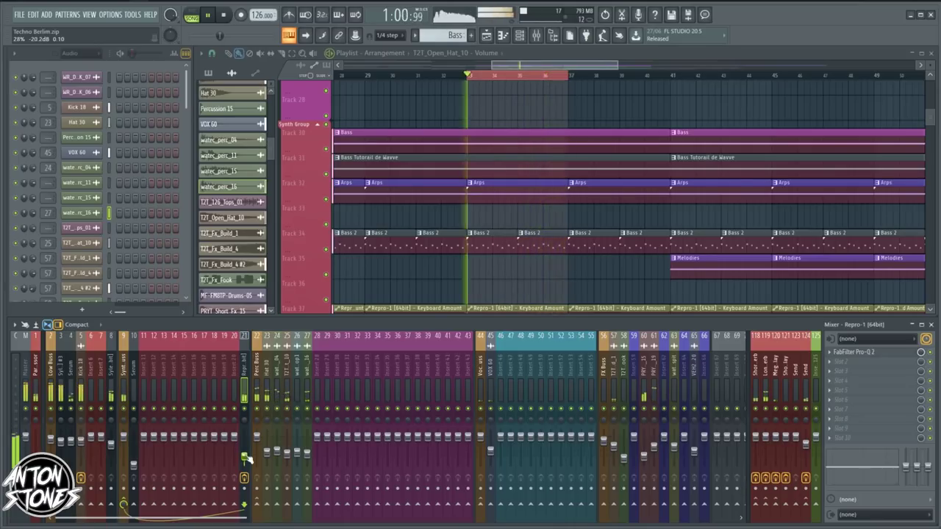
# Step: Open the Repro-1 channel's FabFilter Pro-Q 2 and lower the resonance peak of its low-cut band near 284 Hz during playback
pyautogui.press('space')
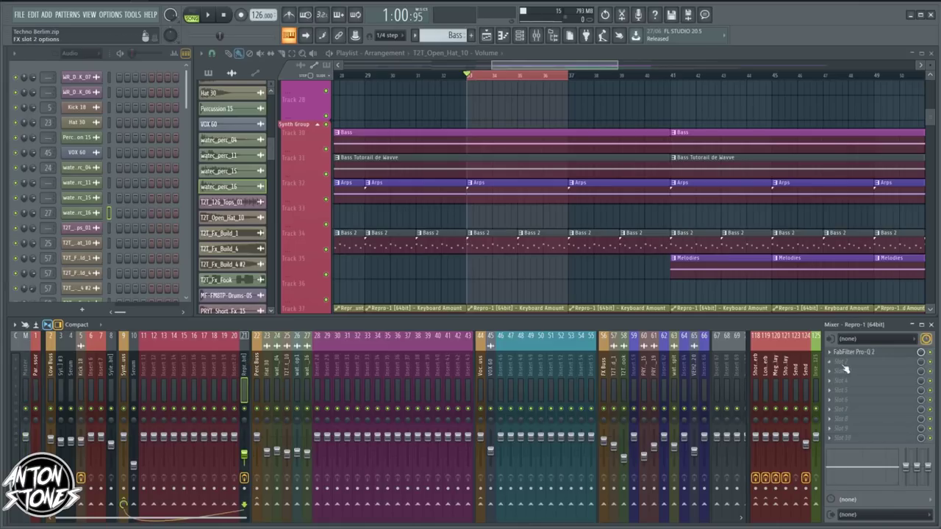
pyautogui.click(879, 356)
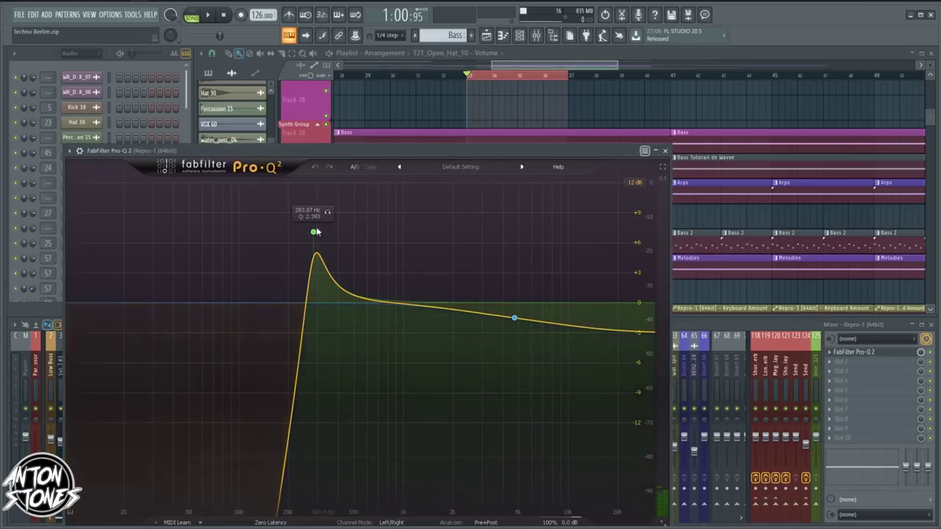
pyautogui.moveTo(434, 150); pyautogui.dragTo(586, 180)
pyautogui.press('space')
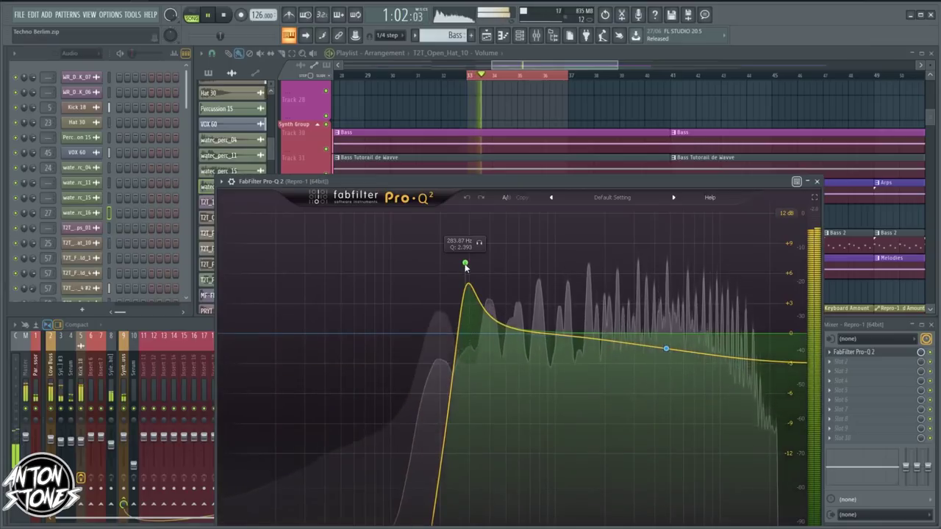
pyautogui.moveTo(466, 264); pyautogui.dragTo(466, 283)
# Step: Add a new EQ band at around 13 kHz on Repro-1 and change its shape to High Cut
pyautogui.moveTo(706, 355); pyautogui.dragTo(740, 335)
pyautogui.scroll(2, 739, 345)
pyautogui.scroll(-4, 740, 334)
pyautogui.rightClick(740, 334)
pyautogui.moveTo(816, 356)
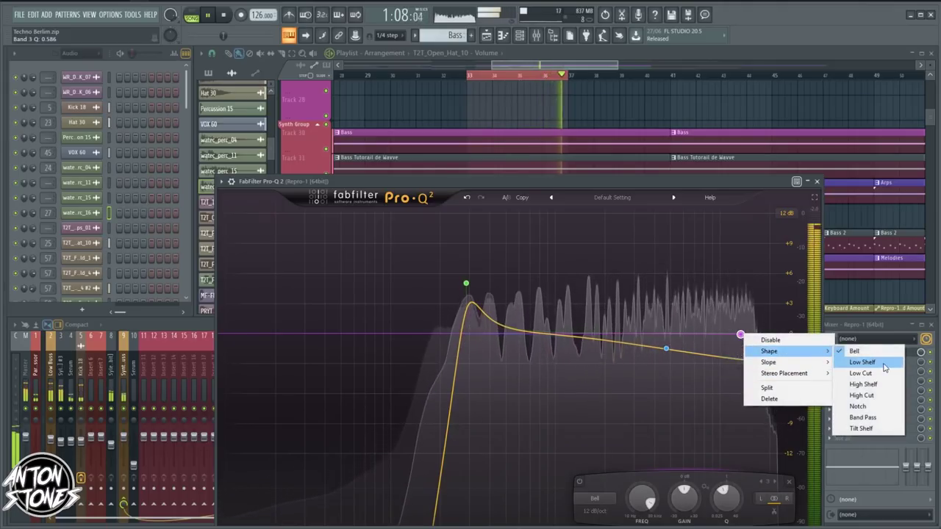
pyautogui.click(875, 397)
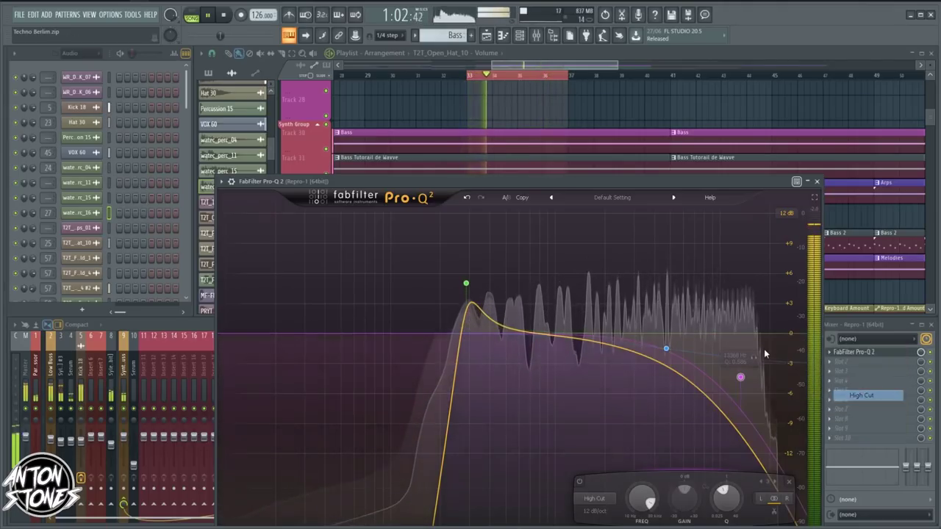
# Step: Tune the high-cut band to about 13.56 kHz with a 30 dB/oct slope and Q 1.061, closing the equalizer and stopping playback
pyautogui.scroll(6, 743, 335)
pyautogui.moveTo(743, 334)
pyautogui.mouseDown()
pyautogui.moveTo(752, 331)
pyautogui.moveTo(563, 329)
pyautogui.moveTo(676, 324)
pyautogui.moveTo(758, 335)
pyautogui.moveTo(735, 330)
pyautogui.moveTo(745, 332)
pyautogui.mouseUp()
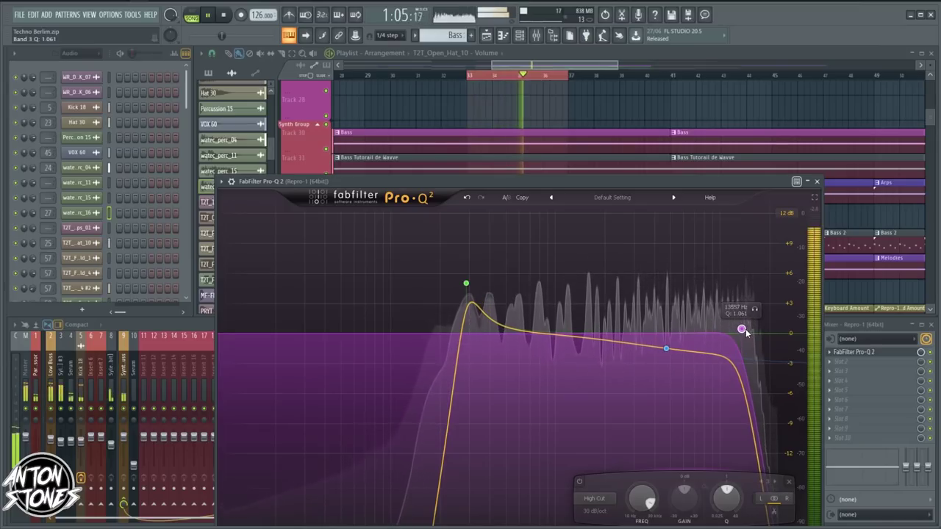
pyautogui.click(816, 181)
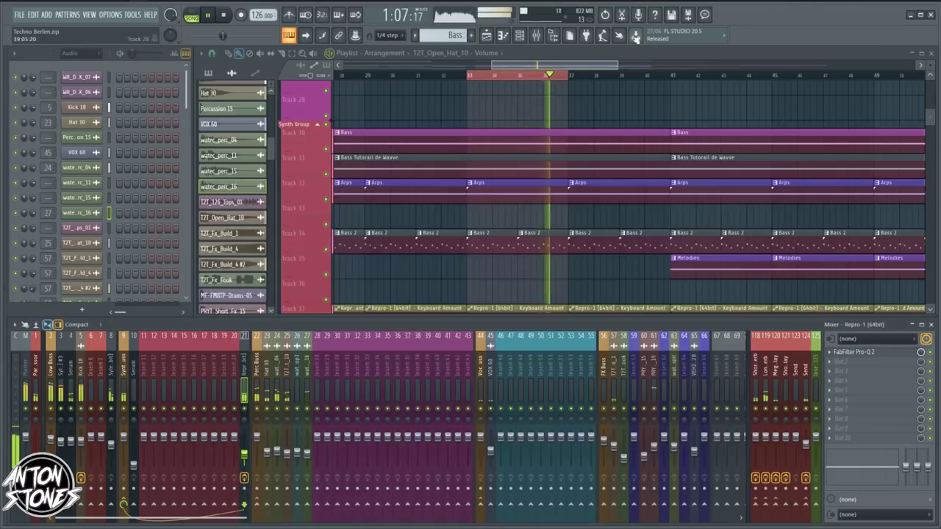
pyautogui.press('space')
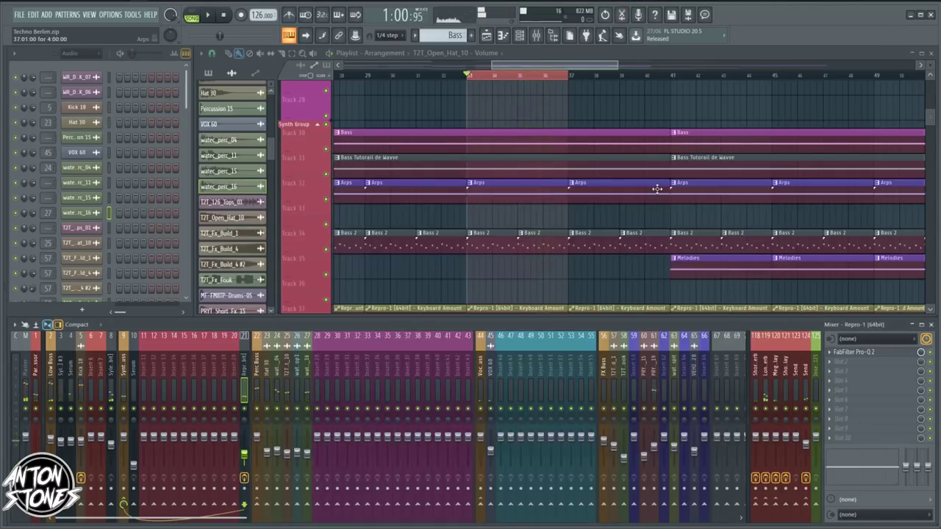